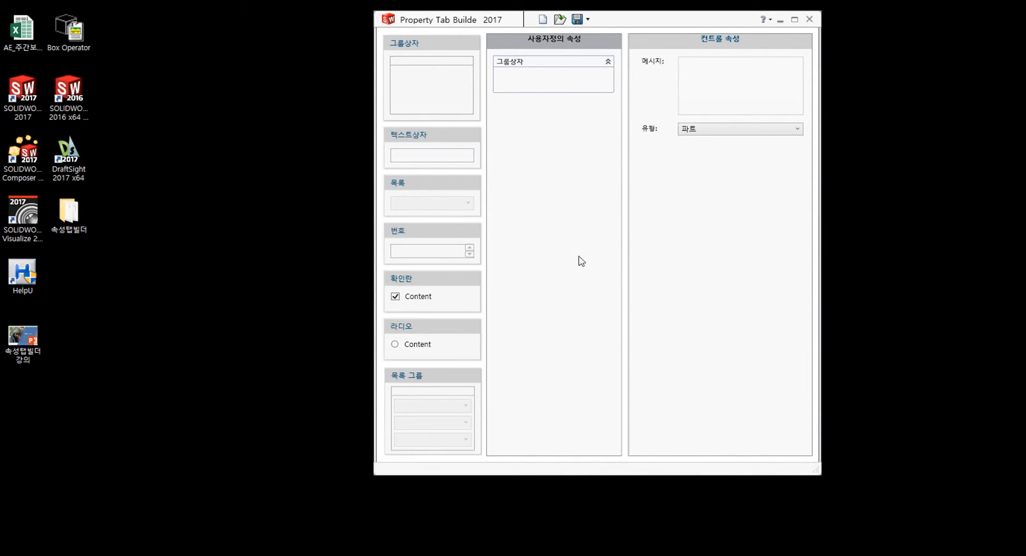
# - Place a text box, a list and a number box inside the group box
pyautogui.moveTo(416, 140); pyautogui.dragTo(528, 87)
pyautogui.moveTo(427, 184); pyautogui.dragTo(556, 105)
pyautogui.moveTo(425, 235); pyautogui.dragTo(551, 124)
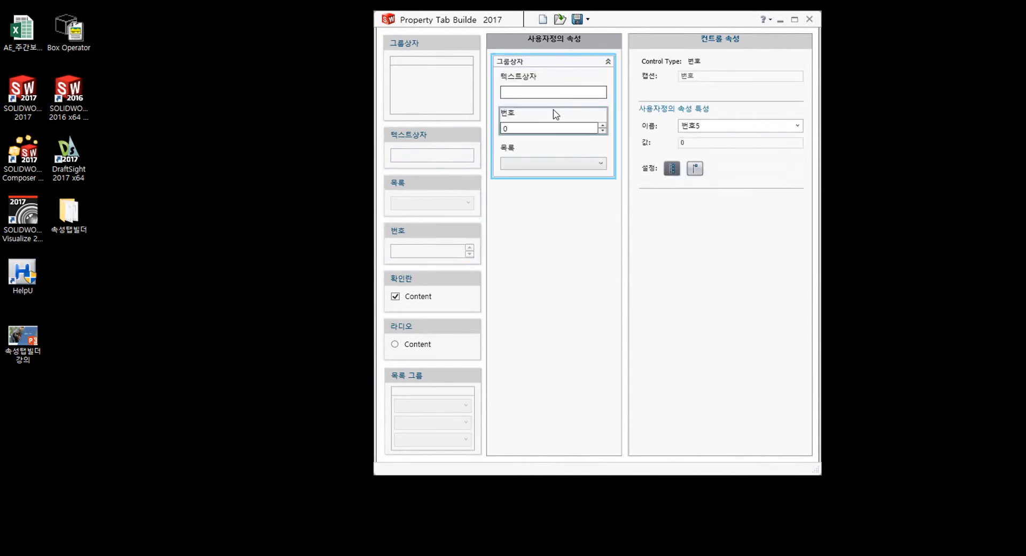
# - Review the form type options, keep the type unchanged, and begin opening a saved template
pyautogui.click(563, 219)
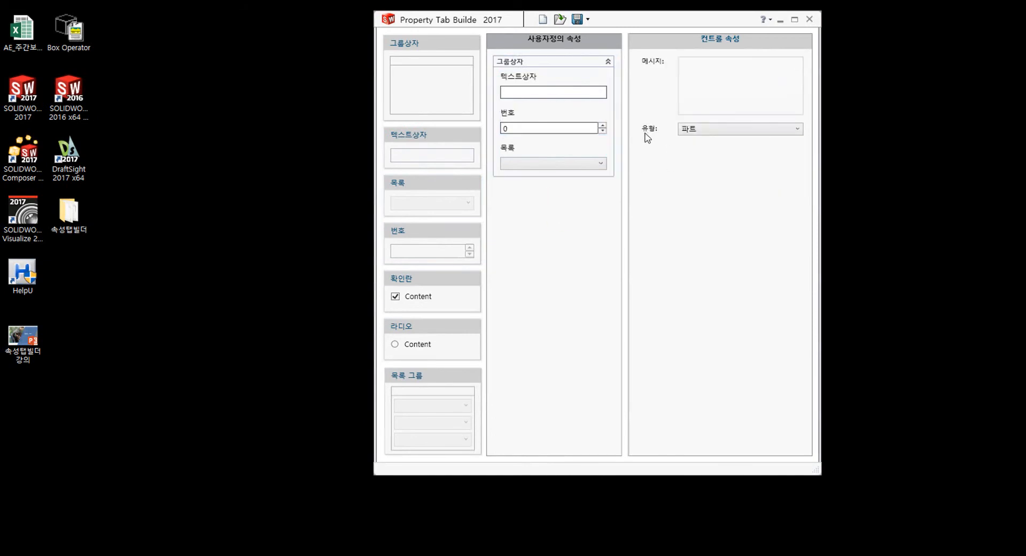
pyautogui.click(722, 131)
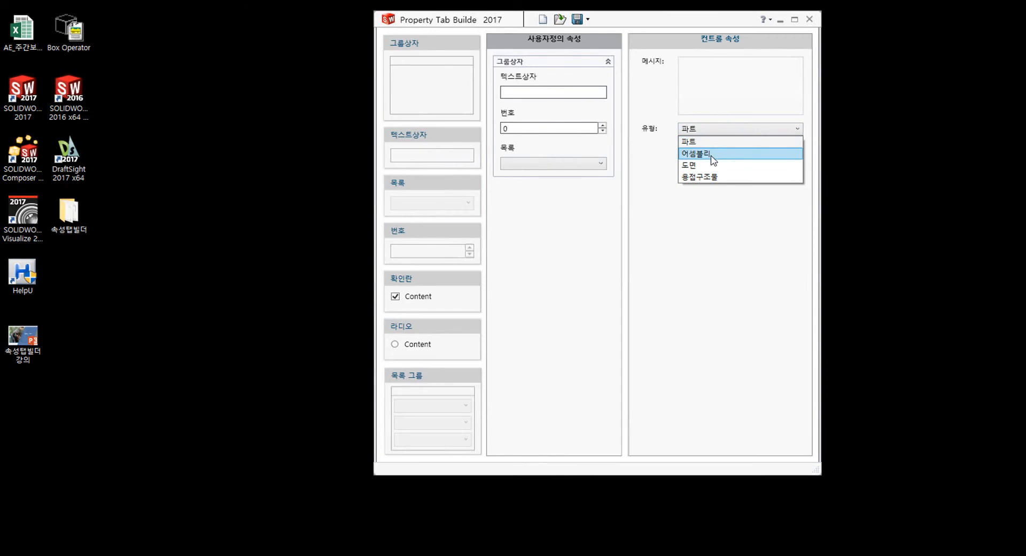
pyautogui.click(561, 239)
pyautogui.click(558, 19)
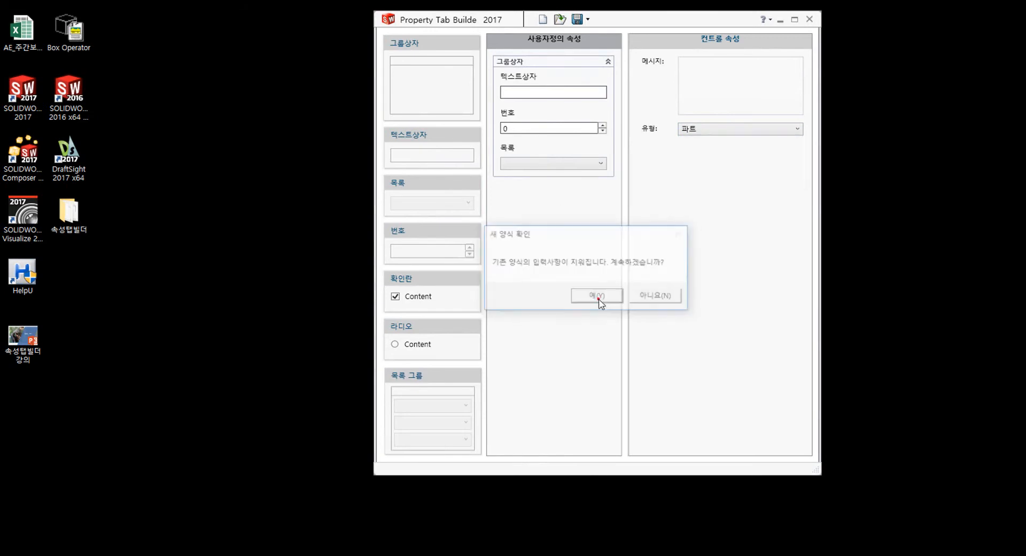
# - Discard the current form, load the first saved template, and move the builder window right
pyautogui.click(598, 297)
pyautogui.doubleClick(528, 94)
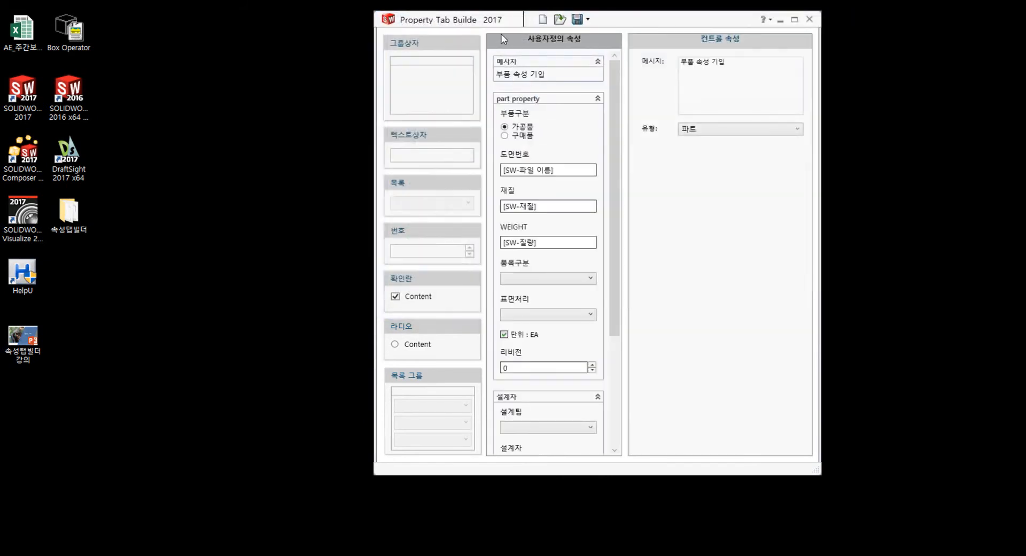
pyautogui.moveTo(470, 20); pyautogui.dragTo(776, 29)
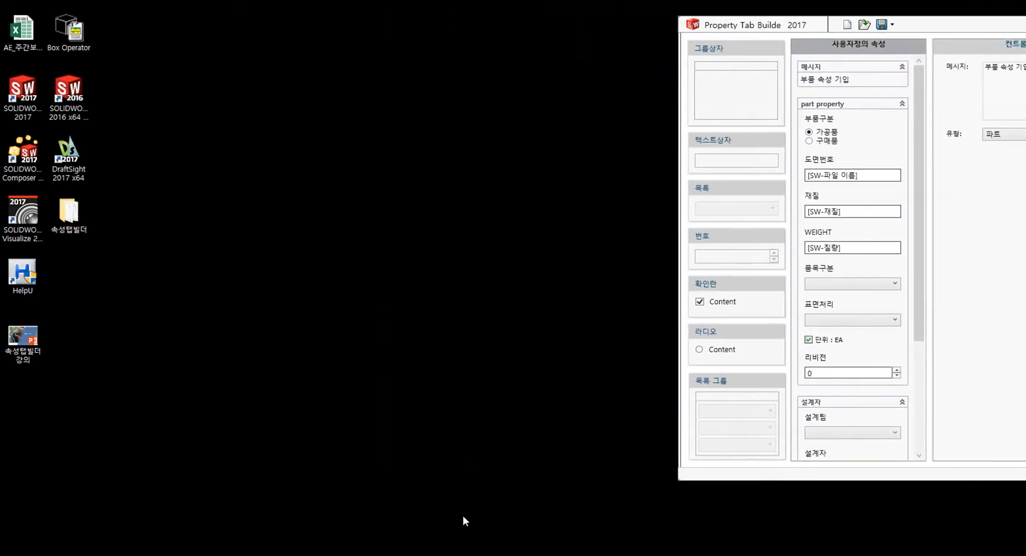
# - Compare the Pin part's property tab with the template's message control and part property section
pyautogui.moveTo(494, 554)
pyautogui.click(357, 517)
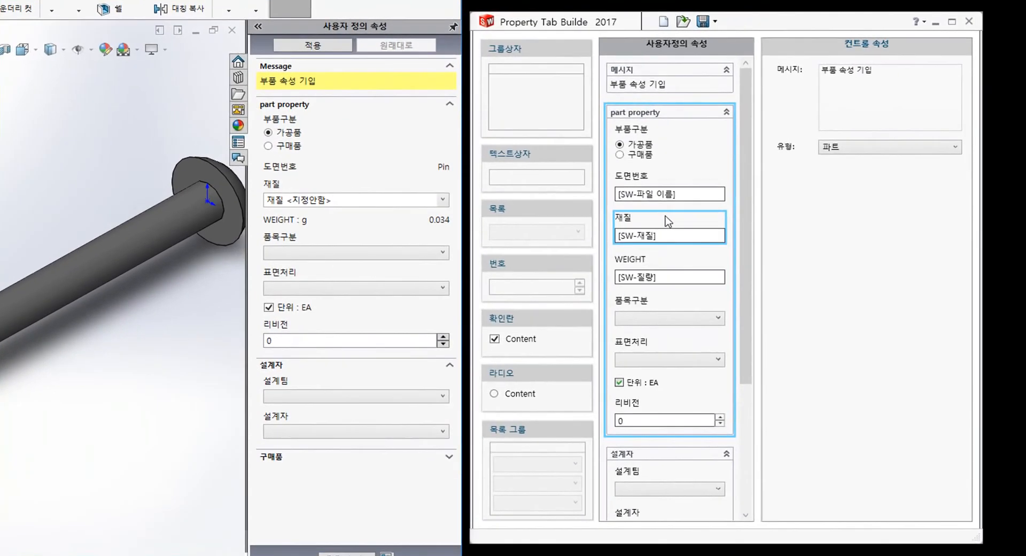
pyautogui.click(677, 70)
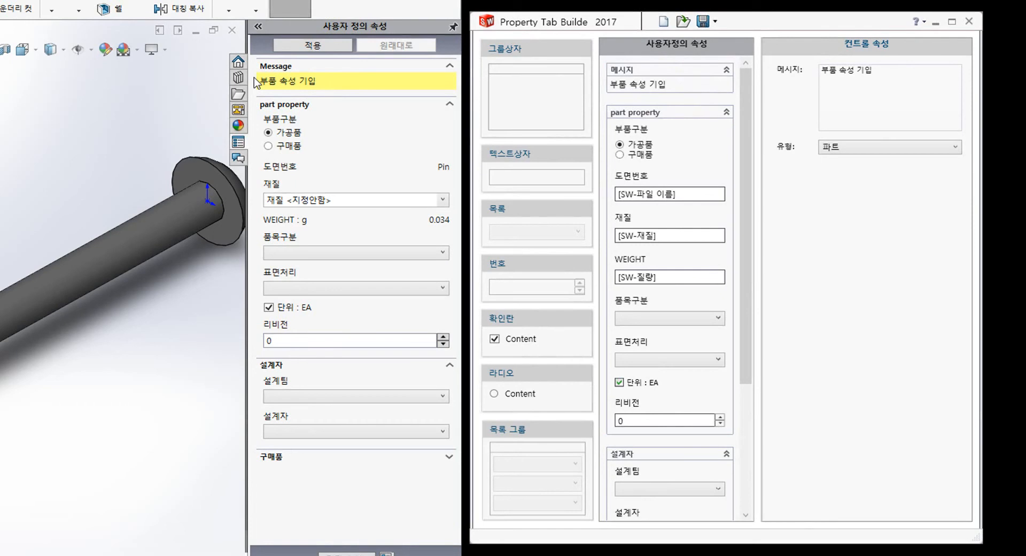
pyautogui.click(402, 104)
pyautogui.click(402, 104)
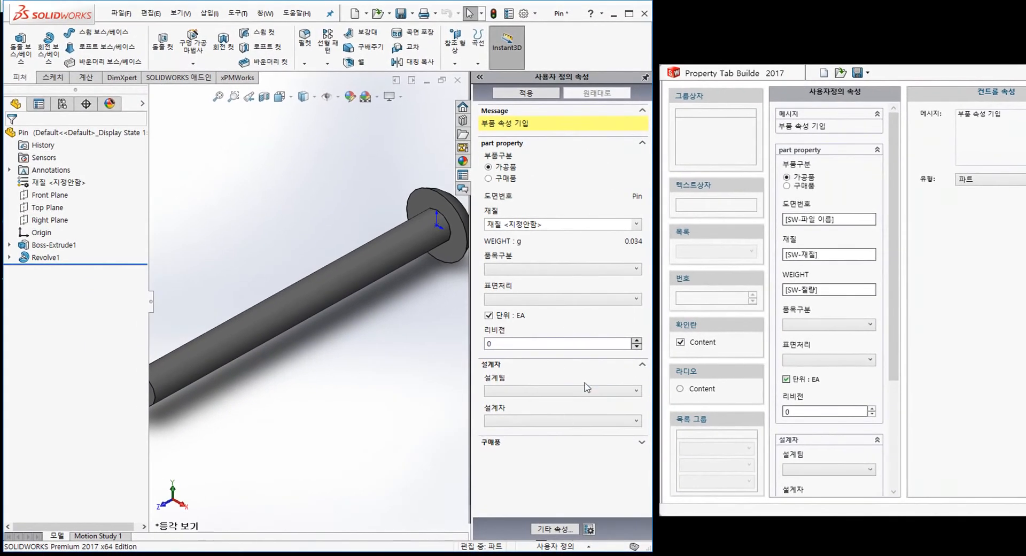
# - Toggle the 설계자 section, scroll the preview, and select the 부품구분 radio group bound to PART_DIVISION
pyautogui.click(603, 367)
pyautogui.click(604, 367)
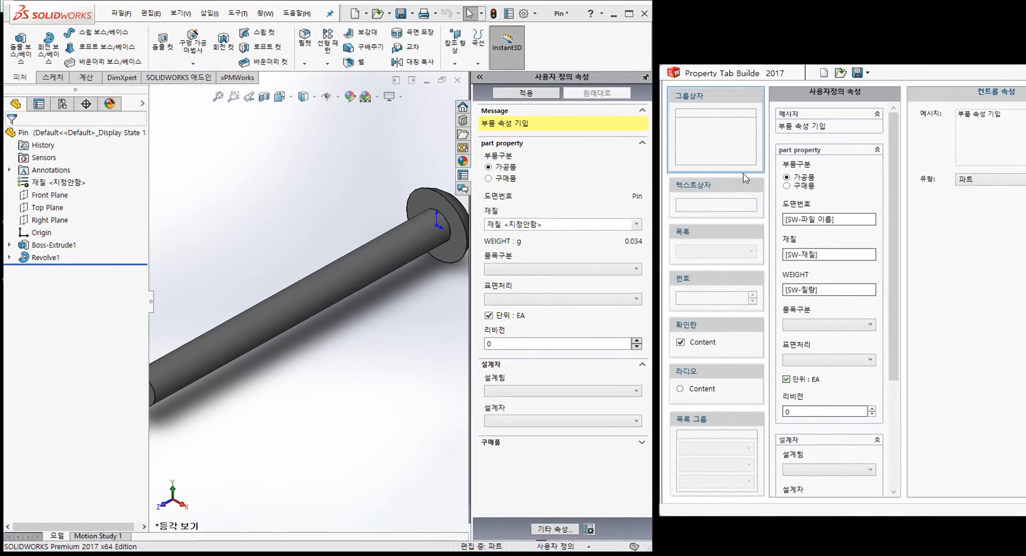
pyautogui.moveTo(894, 246); pyautogui.dragTo(894, 355)
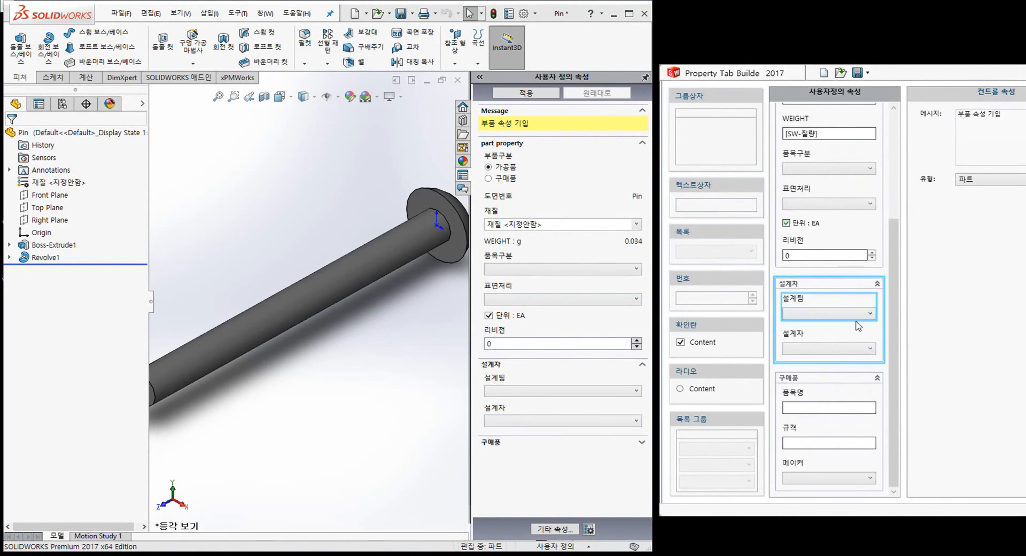
pyautogui.scroll(3, 855, 321)
pyautogui.click(828, 168)
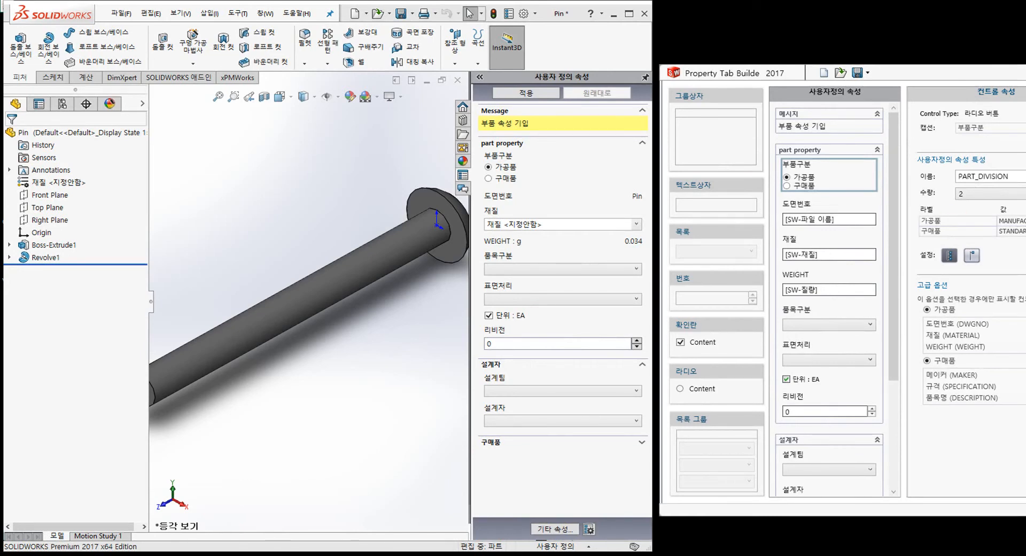
# - Review the 고급 옵션 field lists, including SPECIFICATION shown for 구매품
pyautogui.click(975, 229)
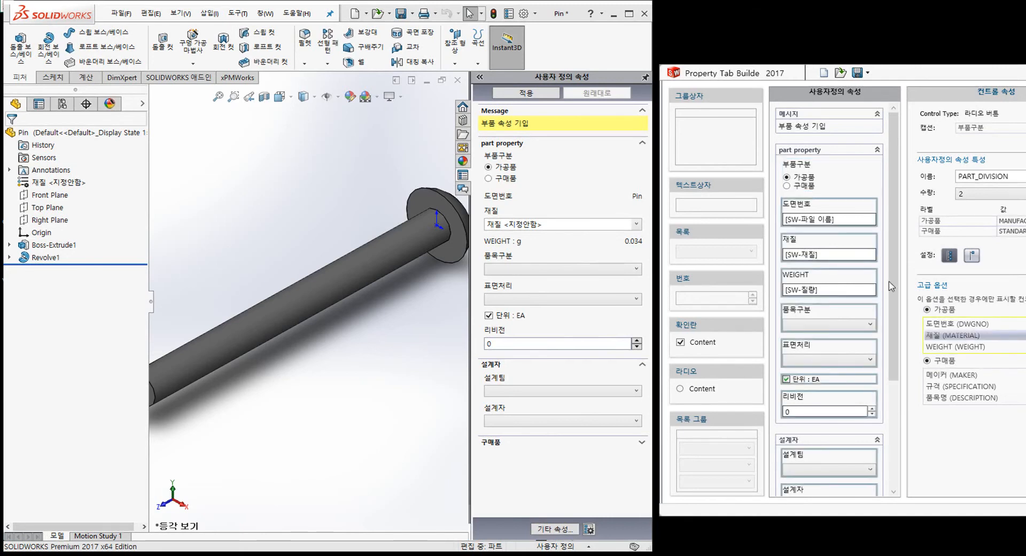
pyautogui.moveTo(894, 262)
pyautogui.mouseDown()
pyautogui.moveTo(908, 405)
pyautogui.moveTo(1007, 405)
pyautogui.mouseUp()
pyautogui.click(1010, 387)
pyautogui.moveTo(894, 231); pyautogui.dragTo(912, 200)
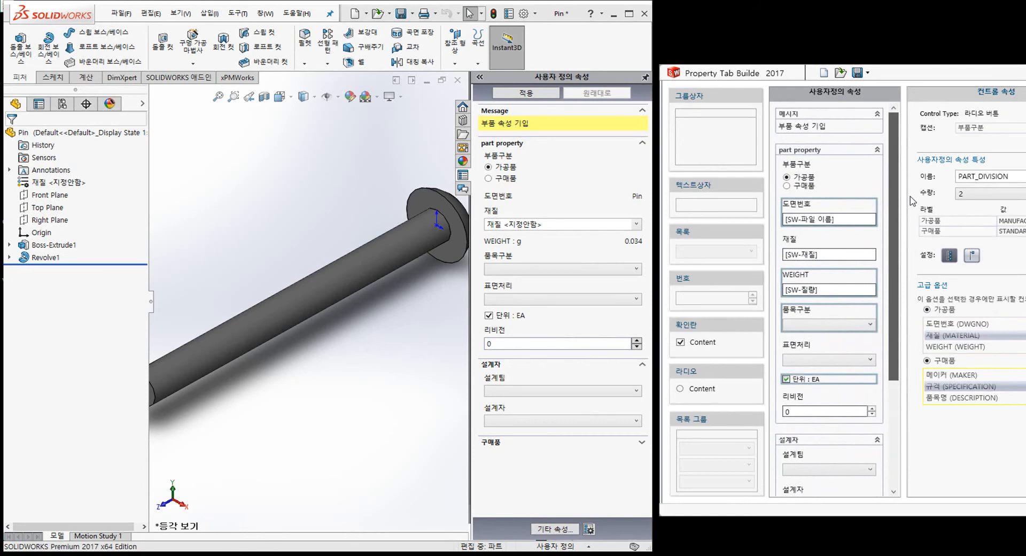
pyautogui.click(963, 444)
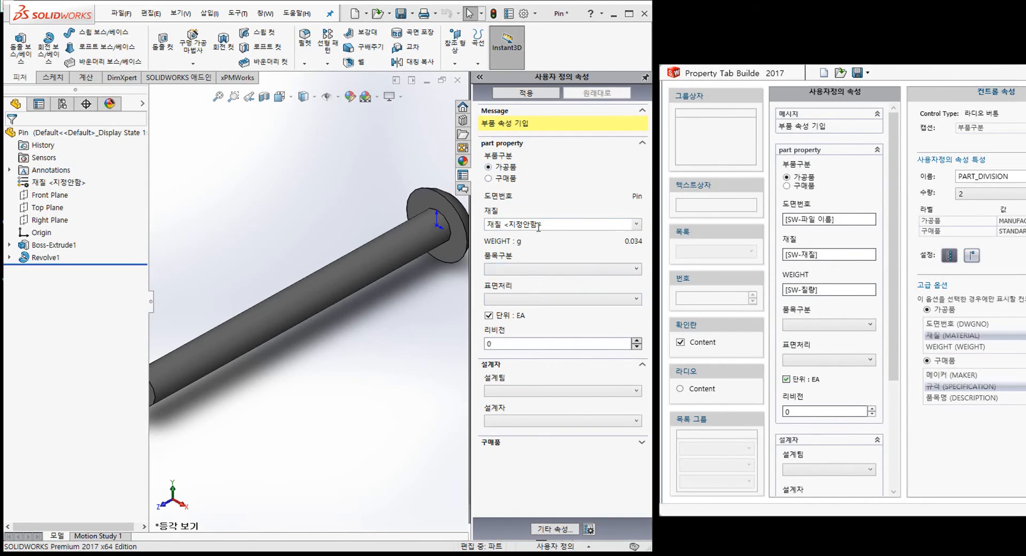
# - Set Pin to 구매품 to see the fields it shows, then switch back to 가공품 and apply
pyautogui.click(489, 179)
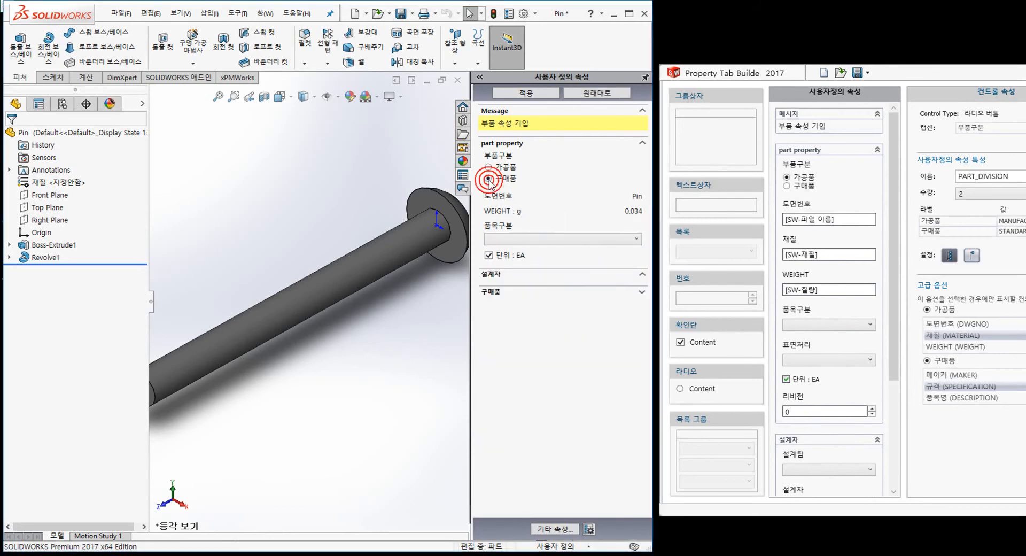
pyautogui.click(546, 292)
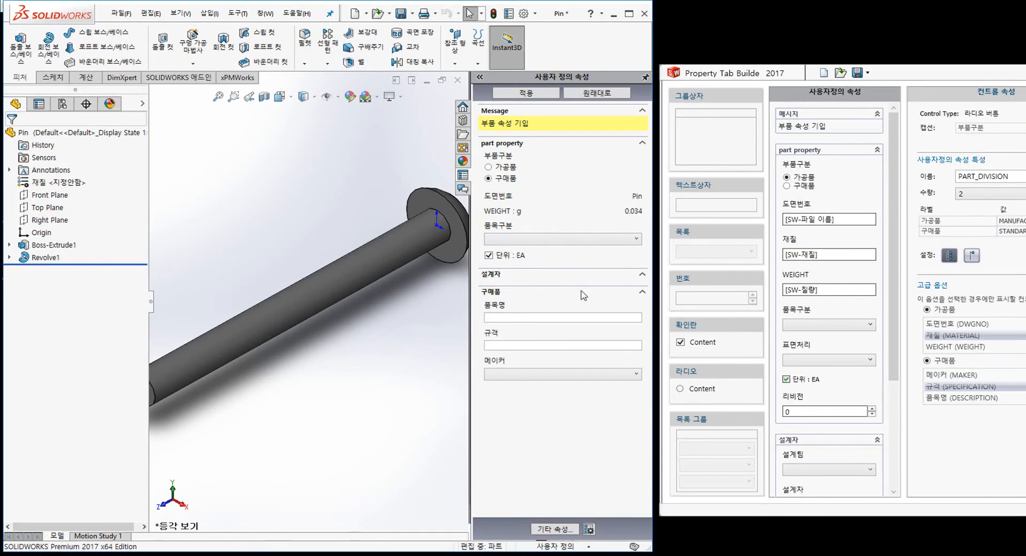
pyautogui.click(489, 168)
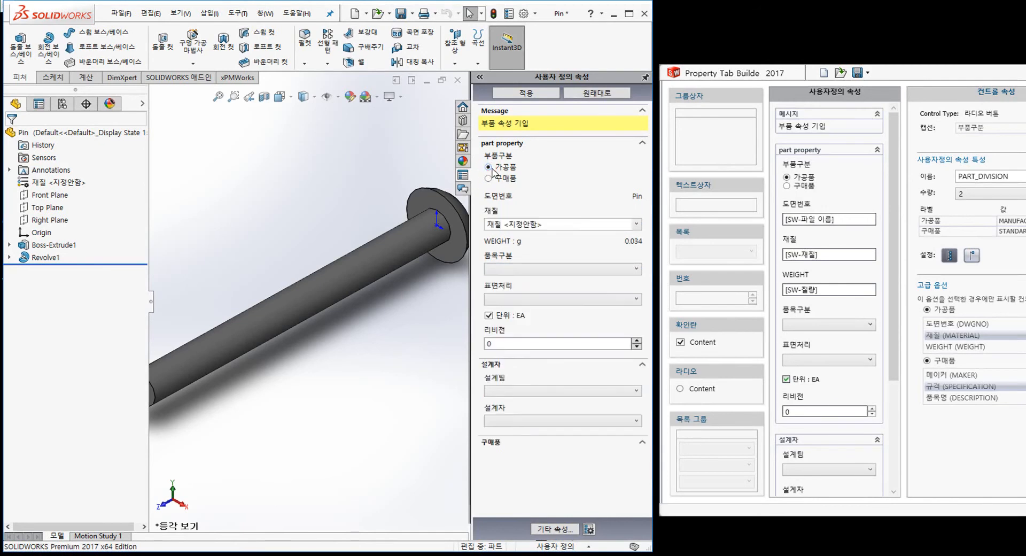
pyautogui.click(526, 94)
pyautogui.click(508, 14)
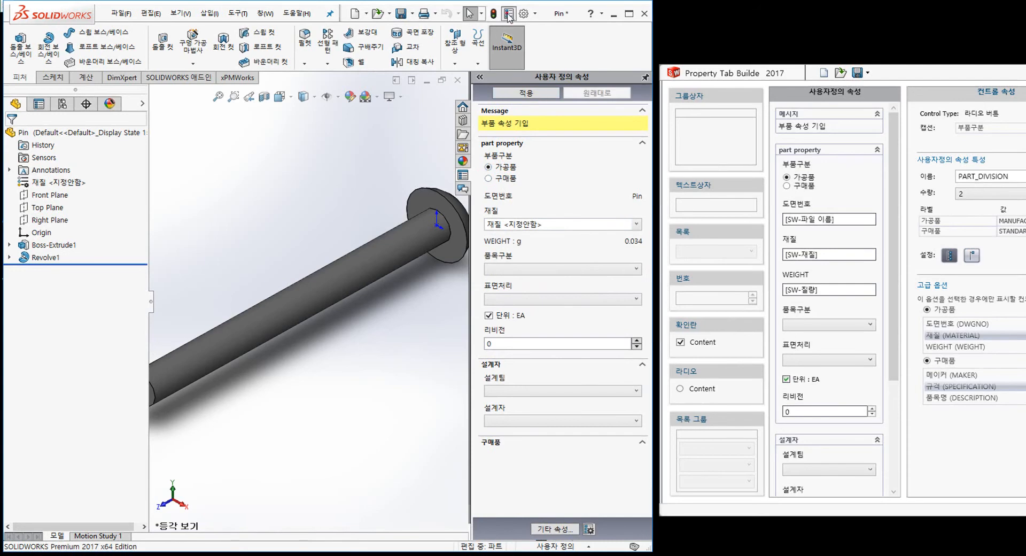
# - Check PART_DIVISION is MANUFACTURING in Pin's custom properties, close unchanged, and select the DWGNO 도면번호 box
pyautogui.moveTo(372, 163); pyautogui.dragTo(403, 164)
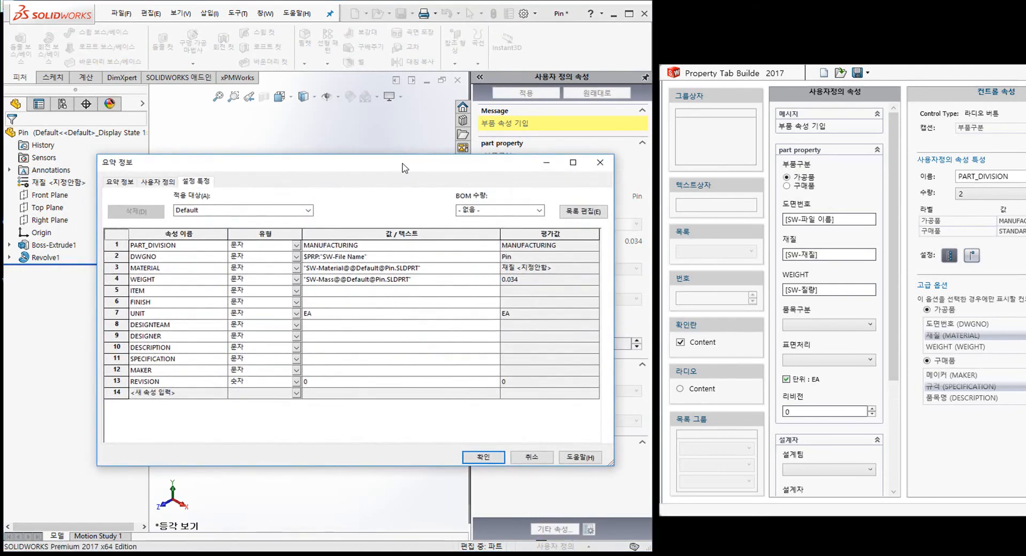
pyautogui.click(213, 245)
pyautogui.moveTo(415, 170); pyautogui.dragTo(410, 197)
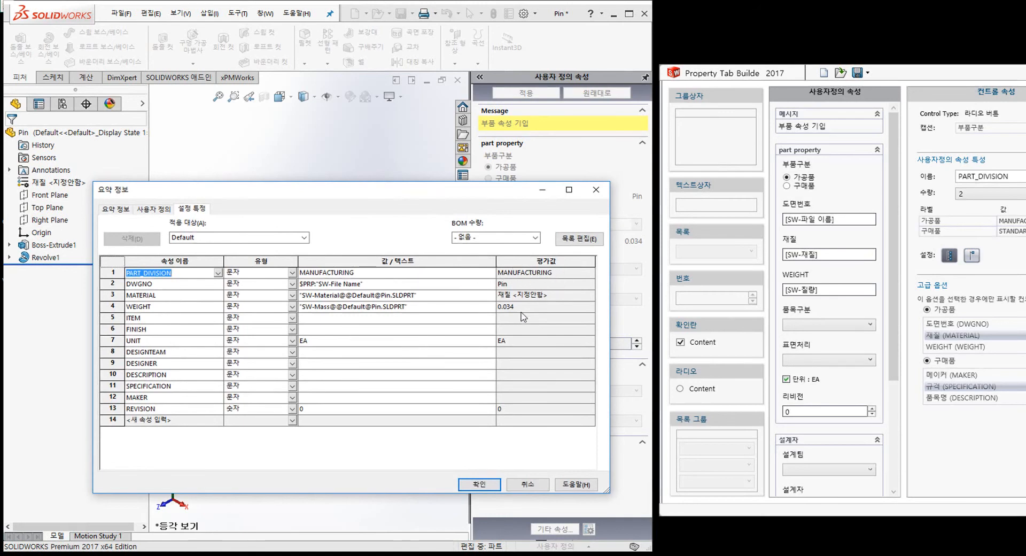
pyautogui.click(527, 484)
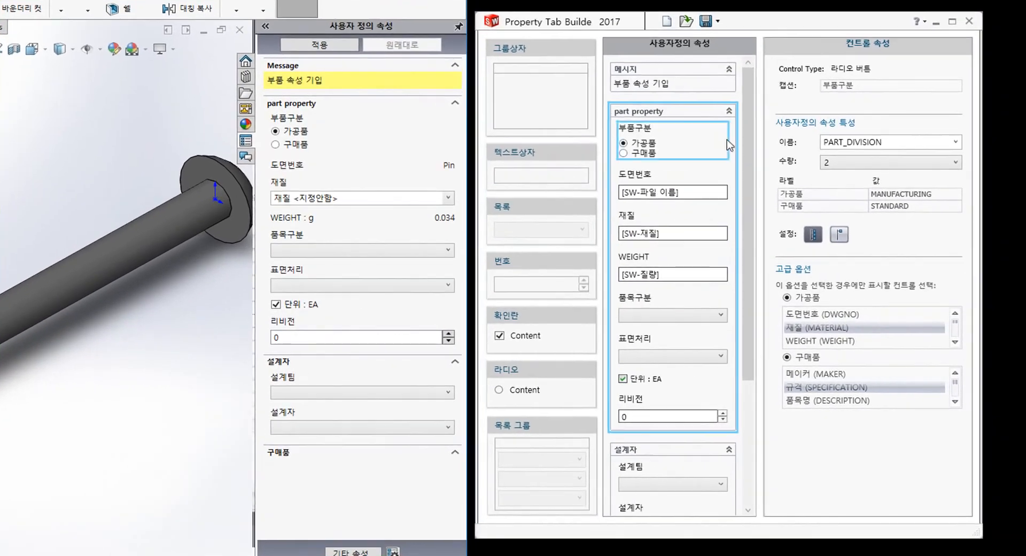
pyautogui.click(689, 179)
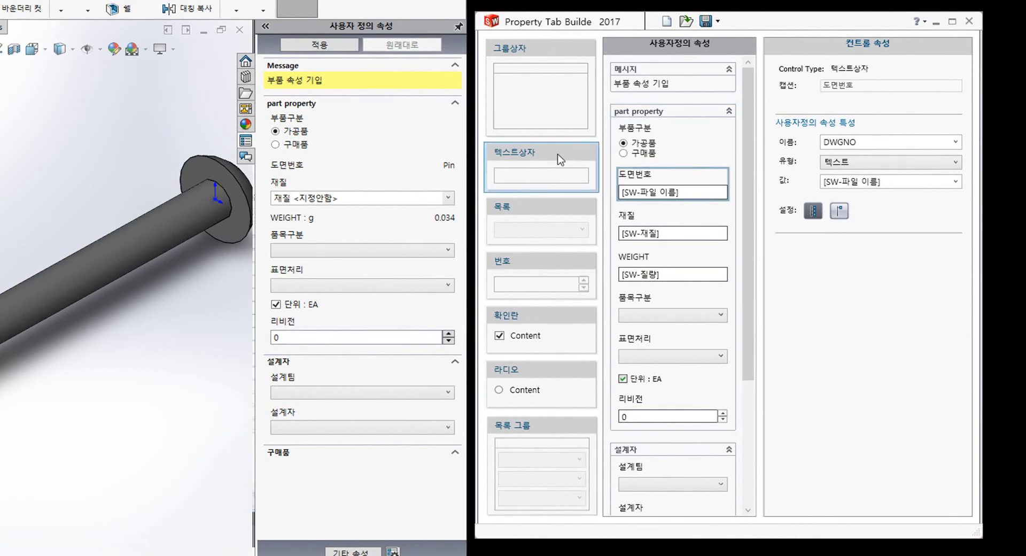
# - Leave the drawing-number value as is, then review the 품목구분 ITEM list's 판금 and FRAME entries
pyautogui.click(955, 182)
pyautogui.click(955, 183)
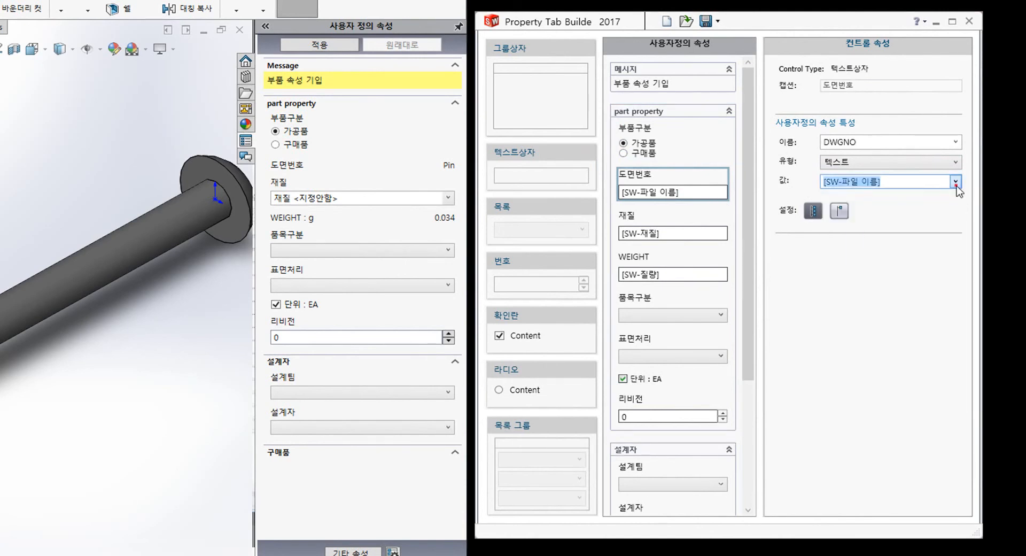
pyautogui.click(686, 304)
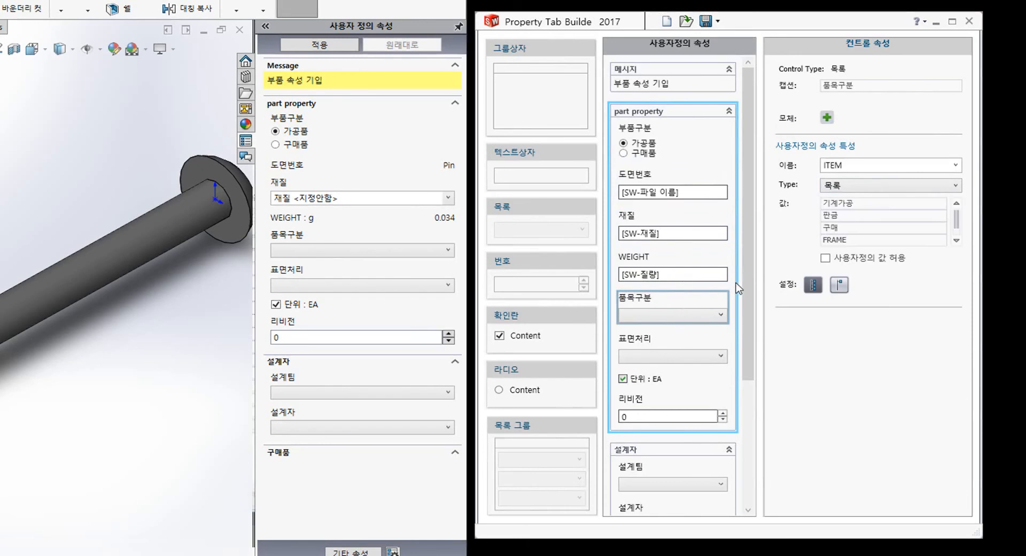
pyautogui.moveTo(746, 239); pyautogui.dragTo(754, 368)
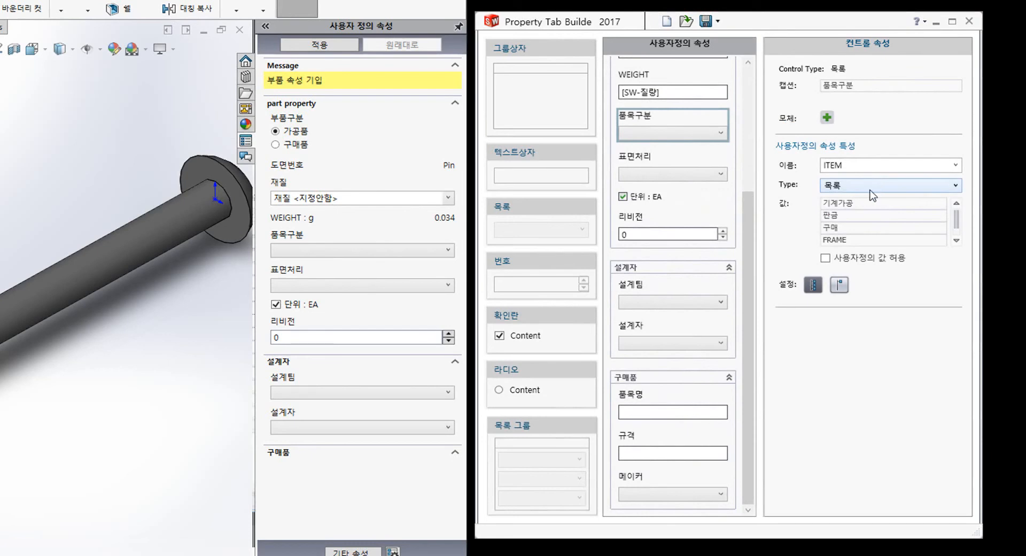
pyautogui.click(861, 215)
pyautogui.click(863, 239)
pyautogui.click(956, 241)
pyautogui.click(955, 240)
pyautogui.click(954, 205)
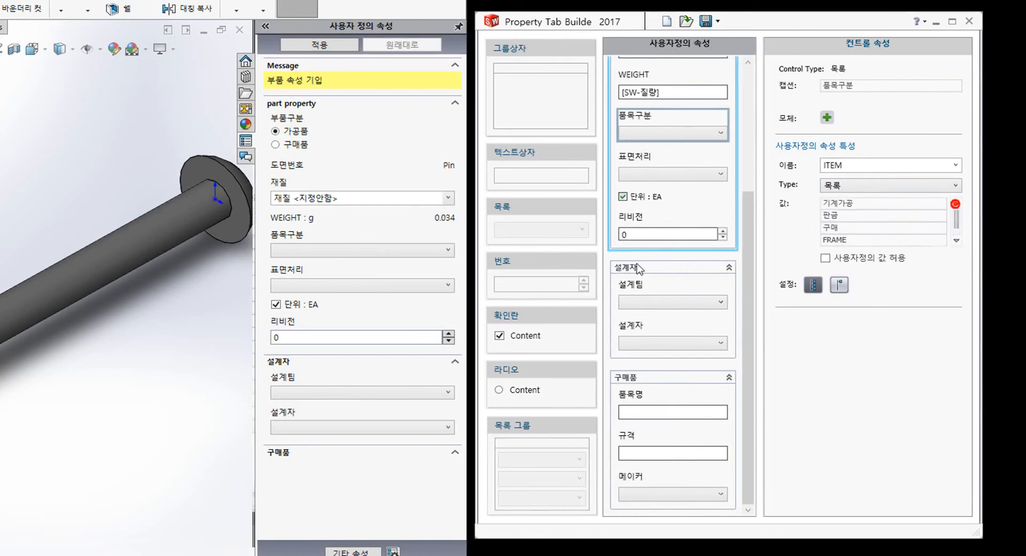
# - Preview Pin's 품목구분 choices, allow custom ITEM values, and select the 표면처리 FINISH list
pyautogui.click(411, 250)
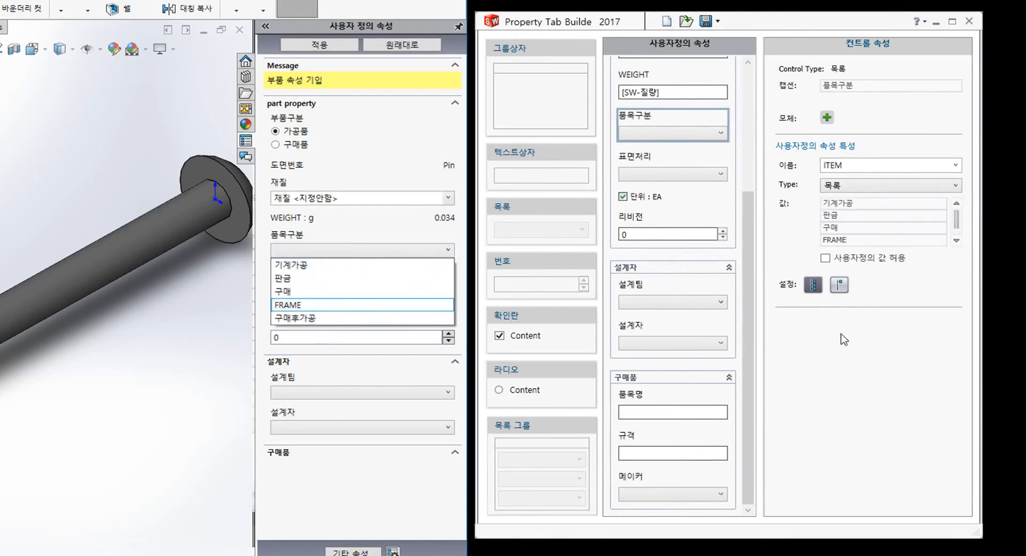
pyautogui.click(860, 352)
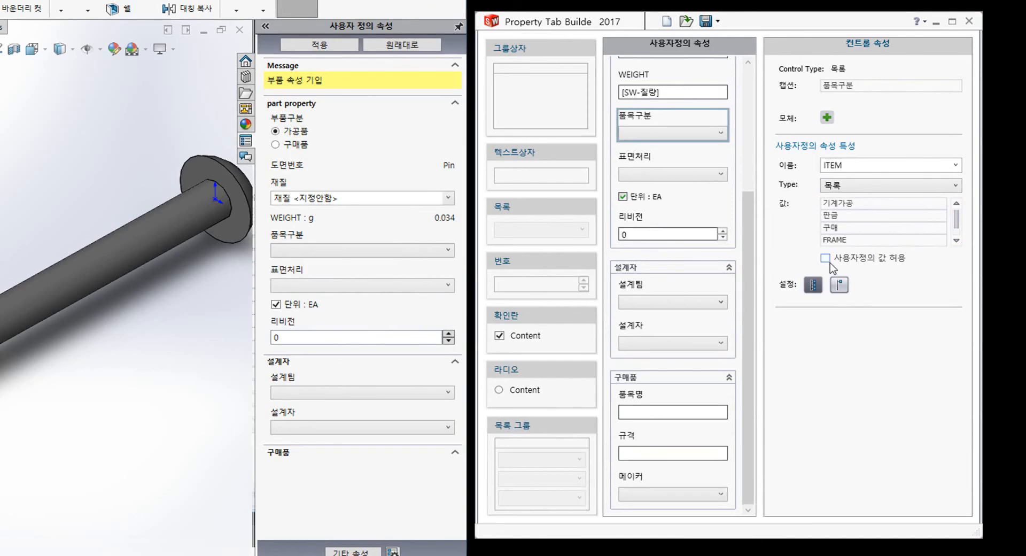
pyautogui.click(830, 263)
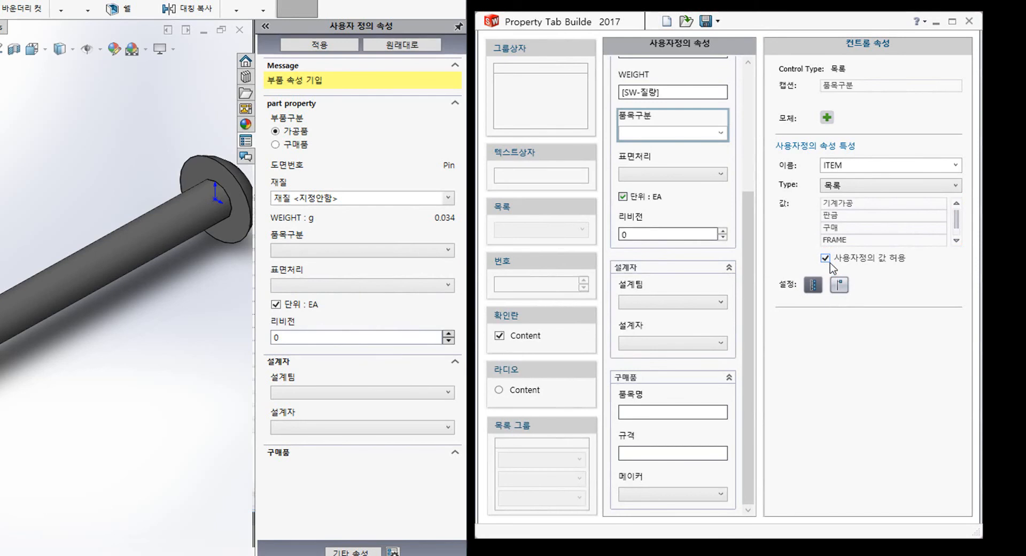
pyautogui.click(638, 156)
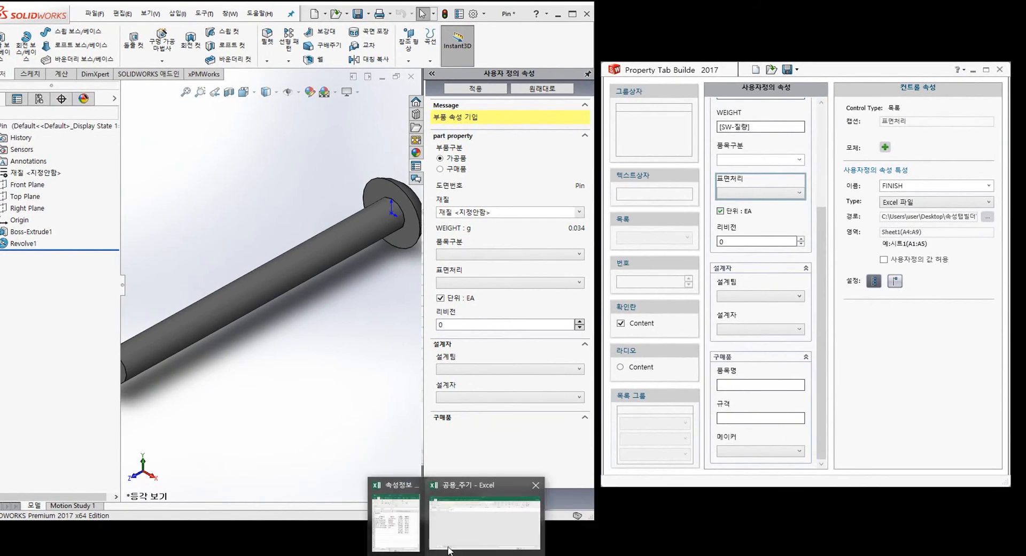
# - Select the six finishes in A4:A9 of the property-info workbook in Excel
pyautogui.click(413, 537)
pyautogui.click(250, 223)
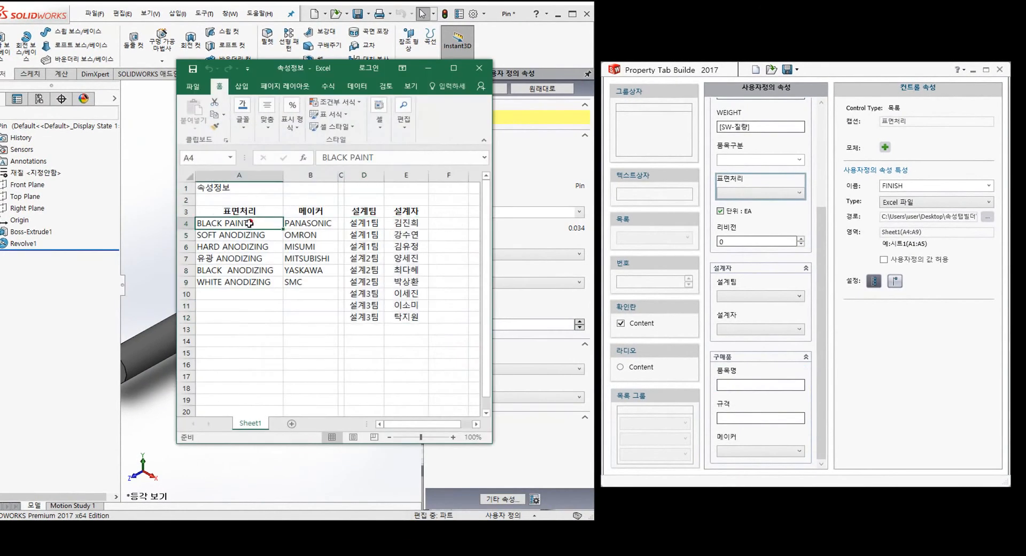
pyautogui.moveTo(250, 223); pyautogui.dragTo(255, 276)
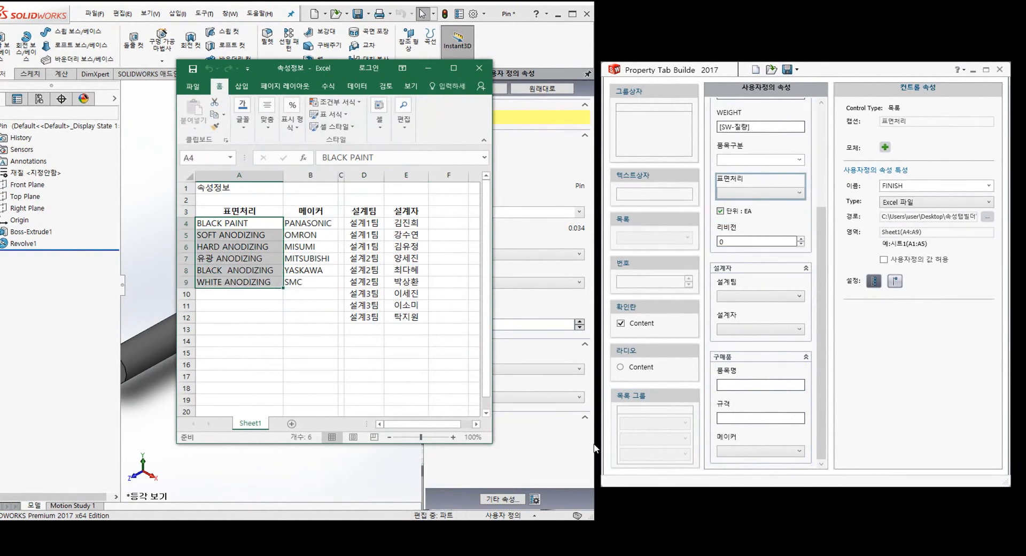
# - Compare Pin's 표면처리 choices with Excel, then select the 단위 : EA checkbox bound to UNIT
pyautogui.click(342, 485)
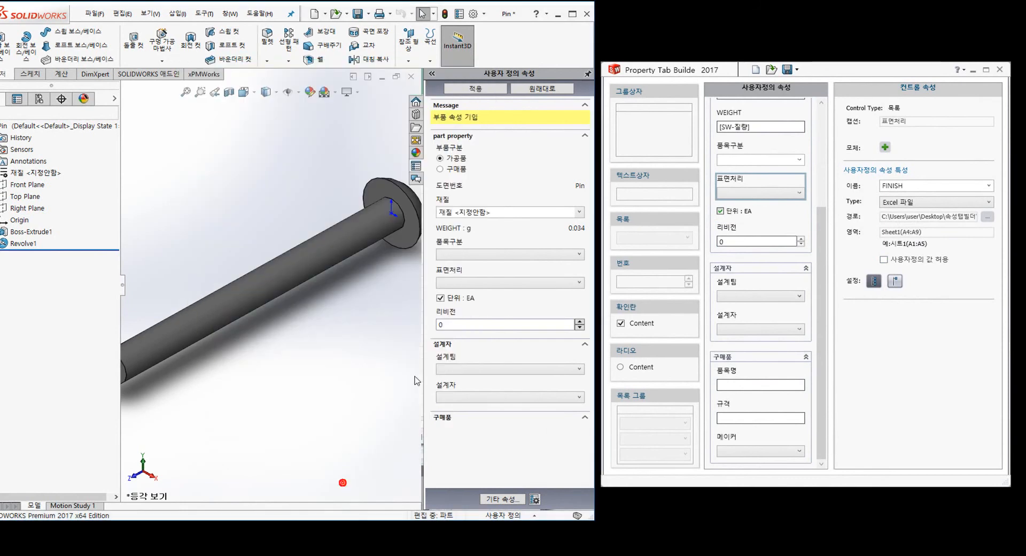
pyautogui.click(505, 283)
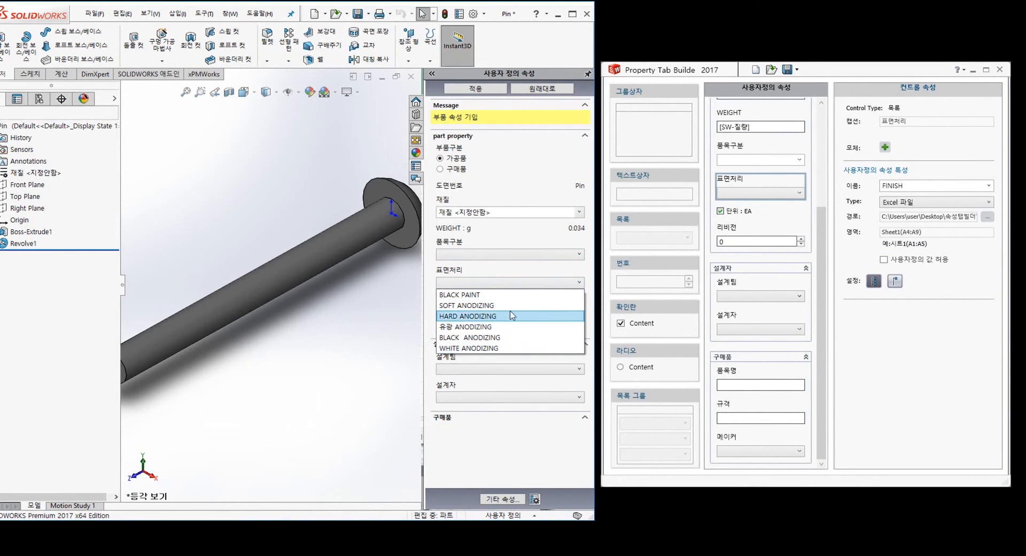
pyautogui.click(522, 273)
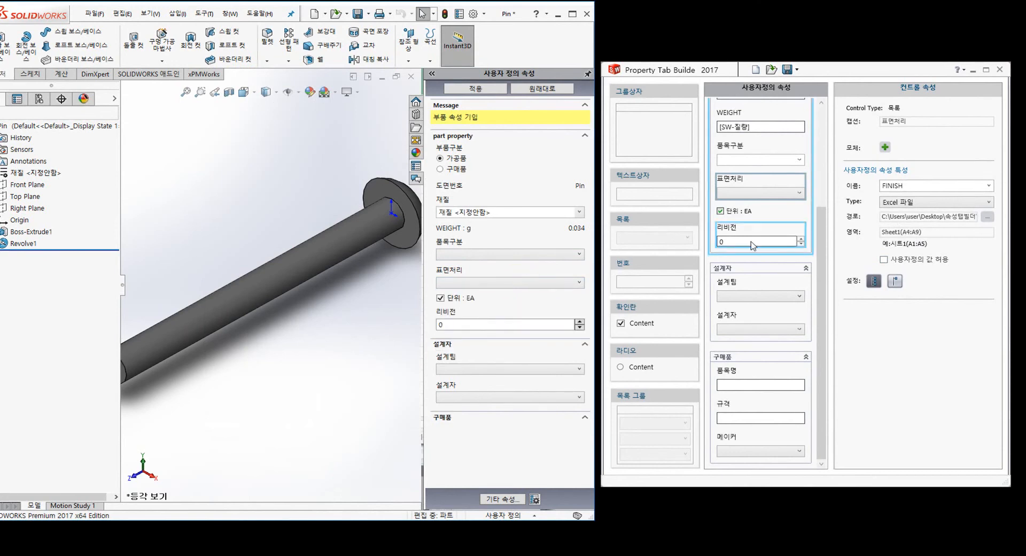
pyautogui.click(764, 211)
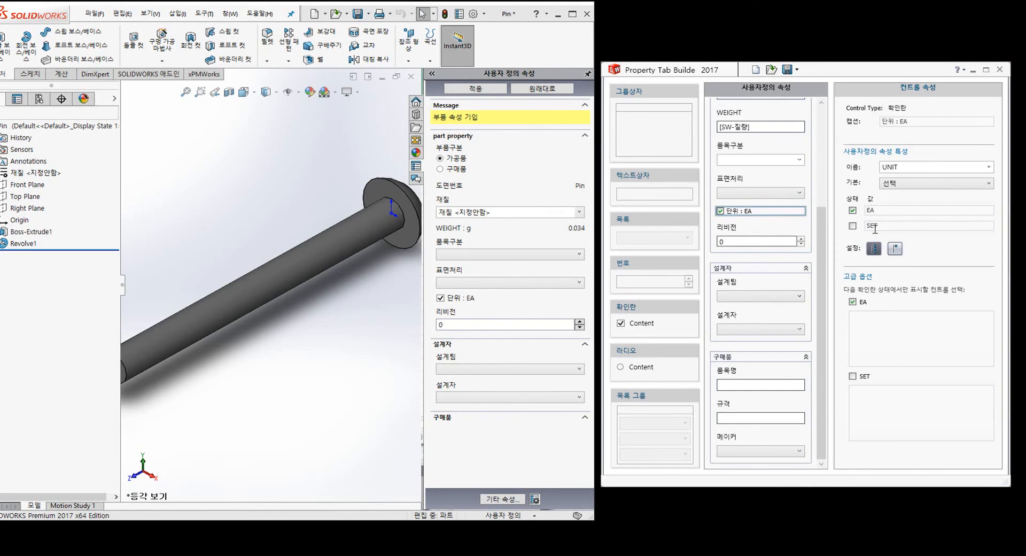
# - View the Pin part's custom property summary and close it without saving
pyautogui.moveTo(824, 265)
pyautogui.mouseDown()
pyautogui.moveTo(825, 252)
pyautogui.moveTo(822, 260)
pyautogui.mouseUp()
pyautogui.click(457, 15)
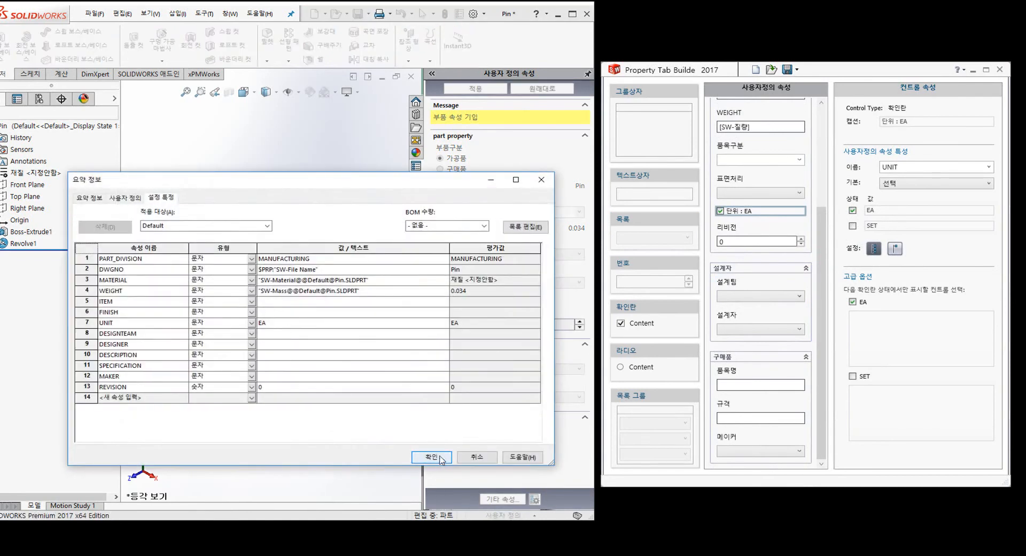
pyautogui.click(431, 457)
pyautogui.click(573, 282)
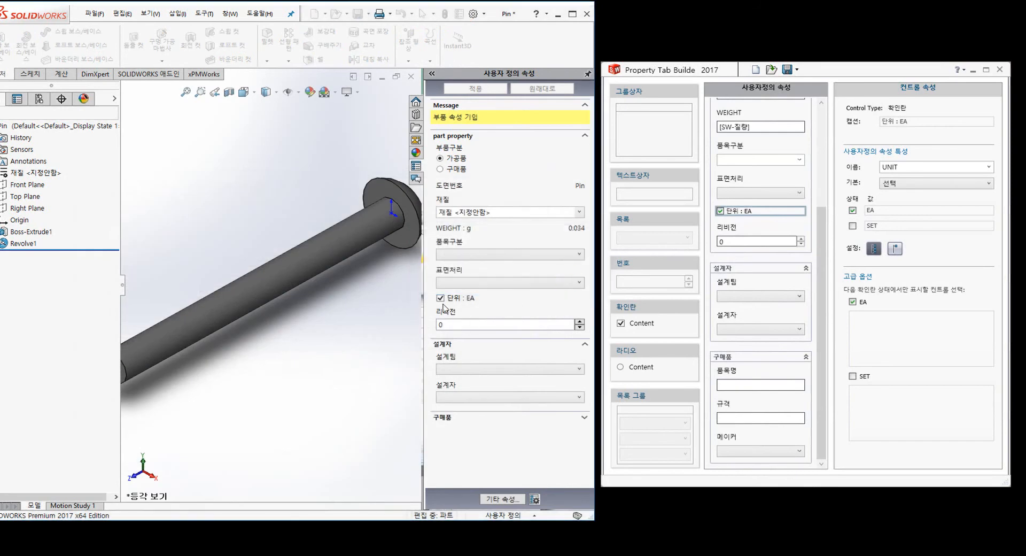
# - Uncheck 단위 : EA and apply so UNIT becomes SET, verify, then select the REVISION box
pyautogui.click(443, 298)
pyautogui.click(475, 88)
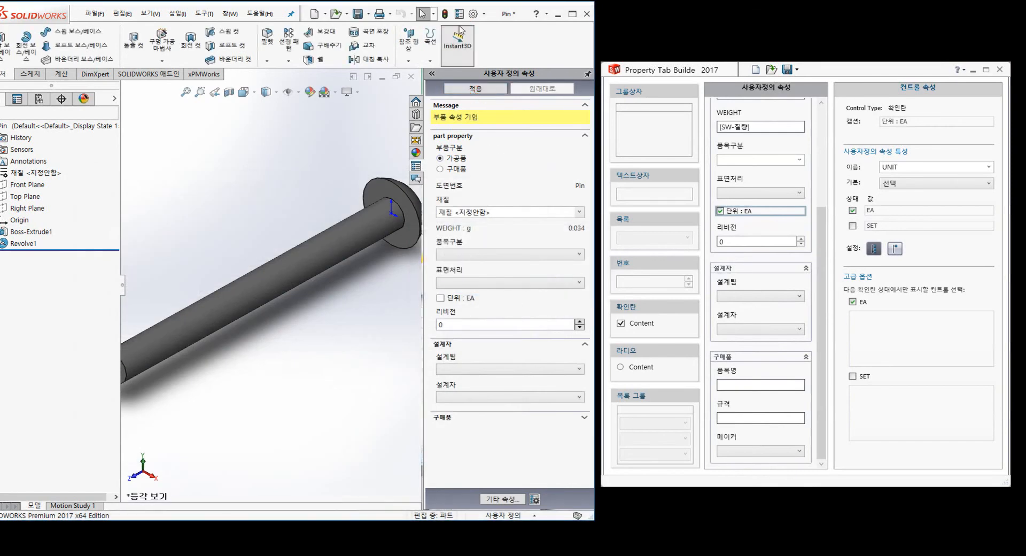
pyautogui.click(459, 14)
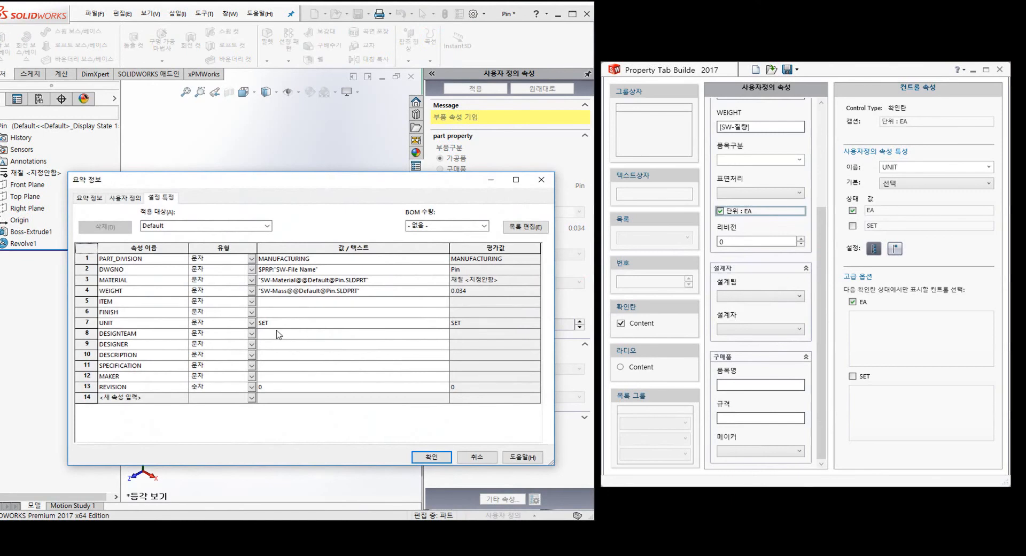
pyautogui.click(432, 457)
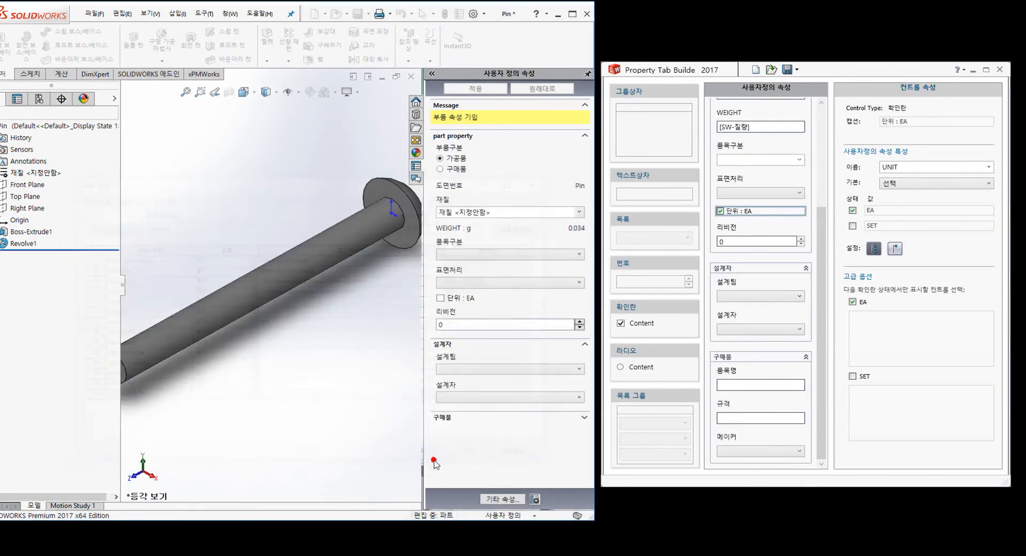
pyautogui.click(759, 234)
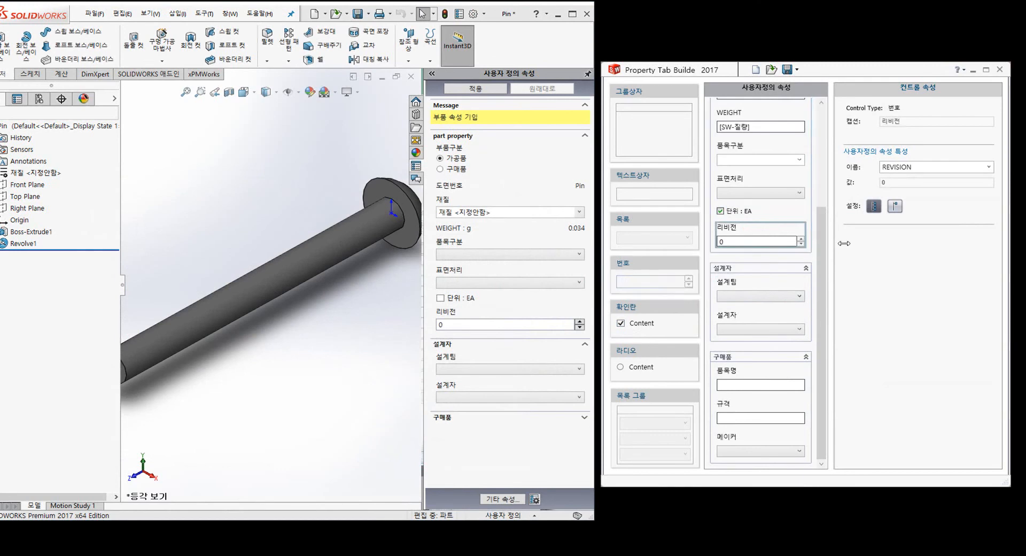
# - Raise the revision number three steps and select the 설계자 group box
pyautogui.click(579, 323)
pyautogui.click(580, 322)
pyautogui.click(580, 322)
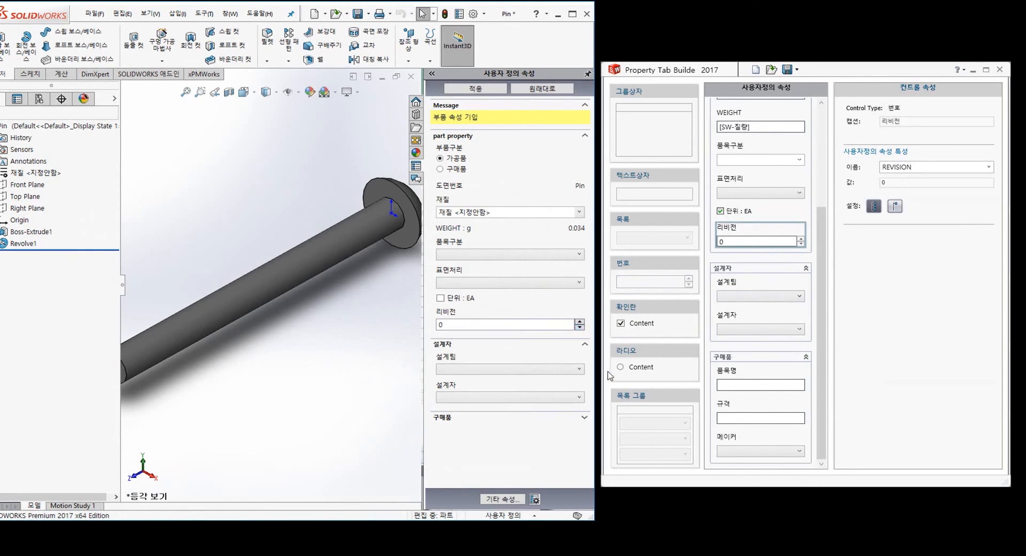
pyautogui.click(764, 275)
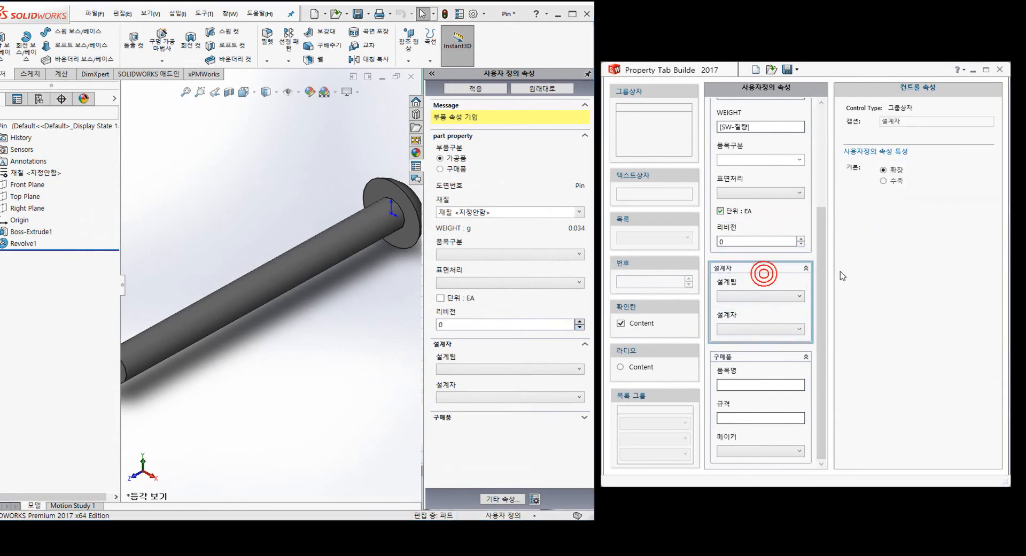
pyautogui.click(826, 280)
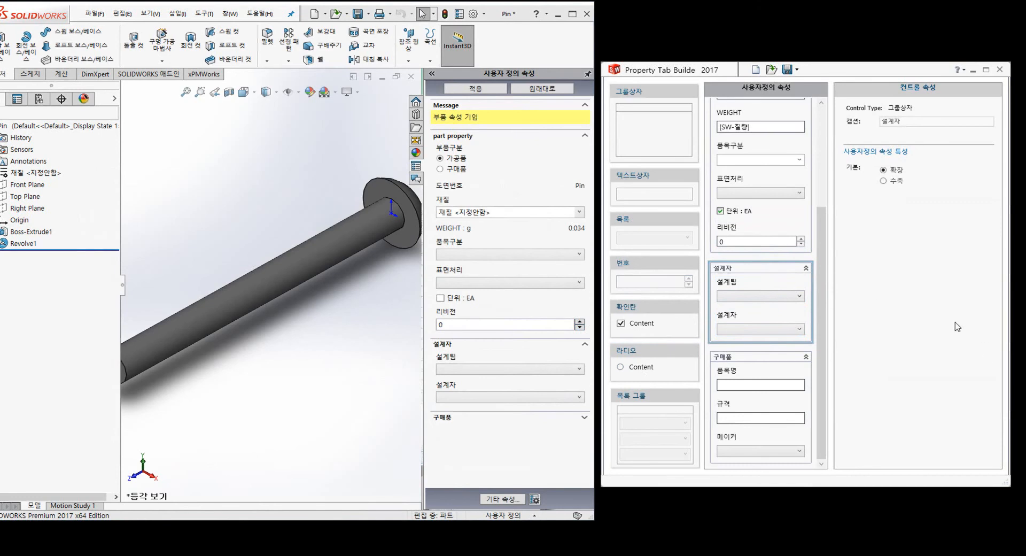
# - Inspect the DESIGNTEAM (설계1팀–3팀) and DESIGNER name lists, then open Pin's 설계팀 choices
pyautogui.click(749, 281)
pyautogui.click(928, 209)
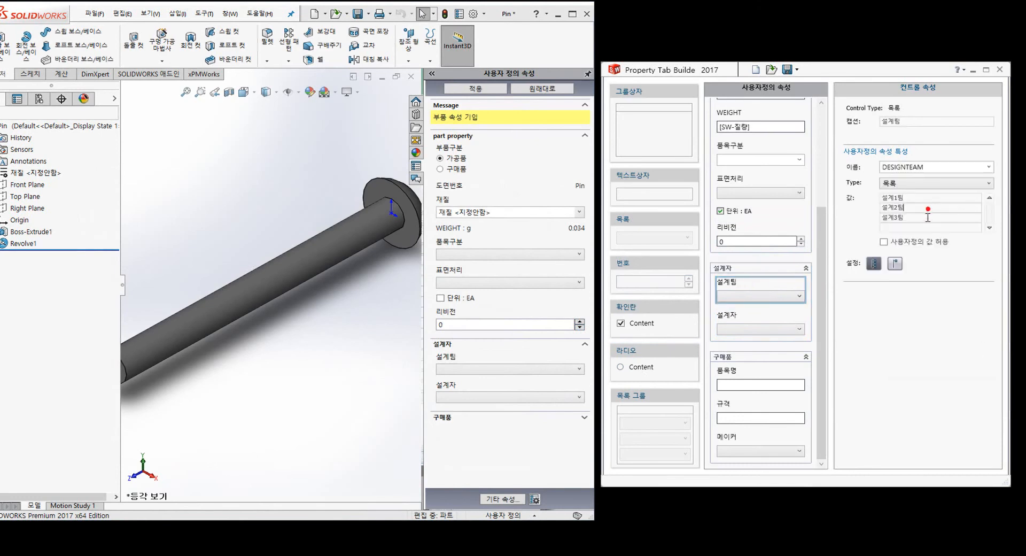
pyautogui.click(769, 320)
pyautogui.click(927, 238)
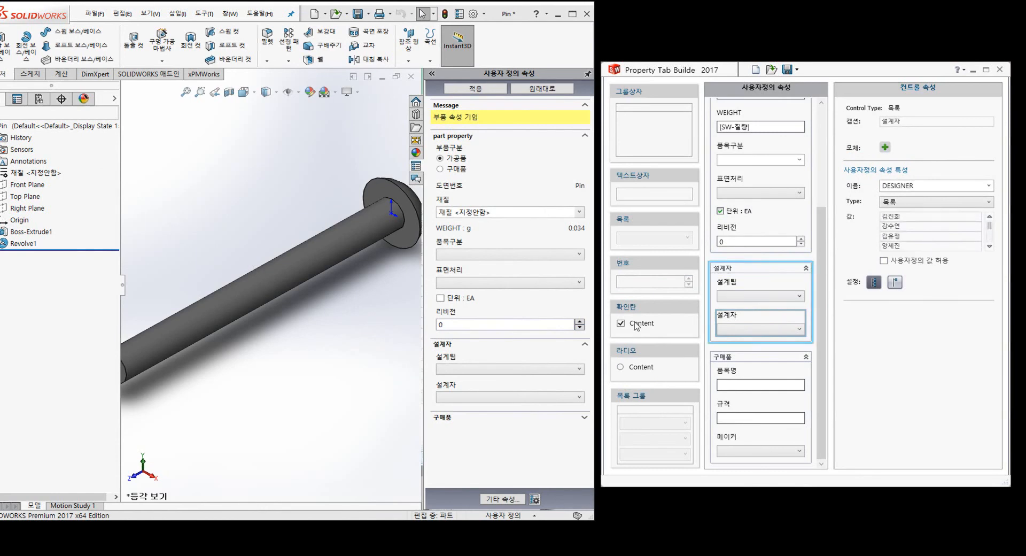
pyautogui.click(501, 369)
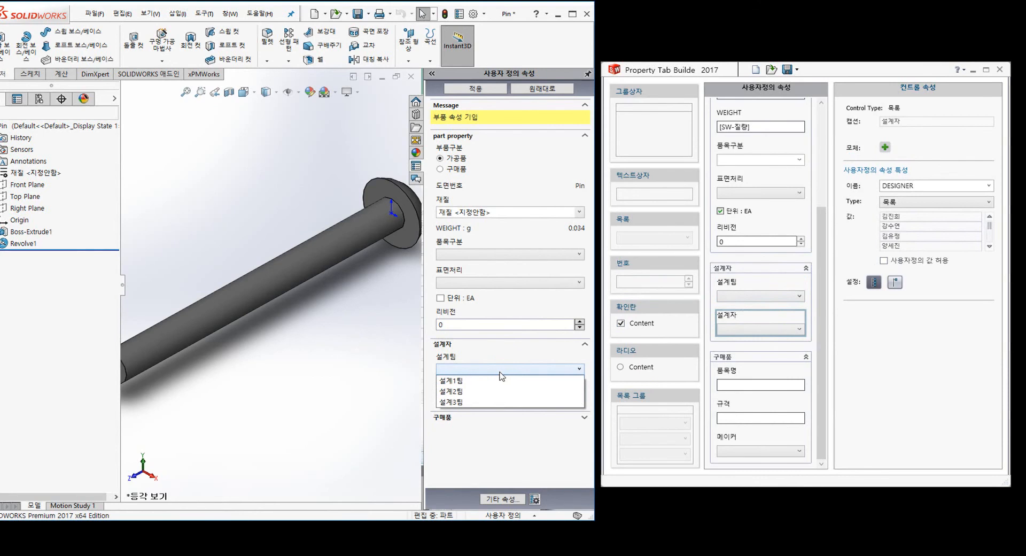
# - Choose 설계1팀 as the design team and view the designer list without picking
pyautogui.click(481, 380)
pyautogui.click(492, 397)
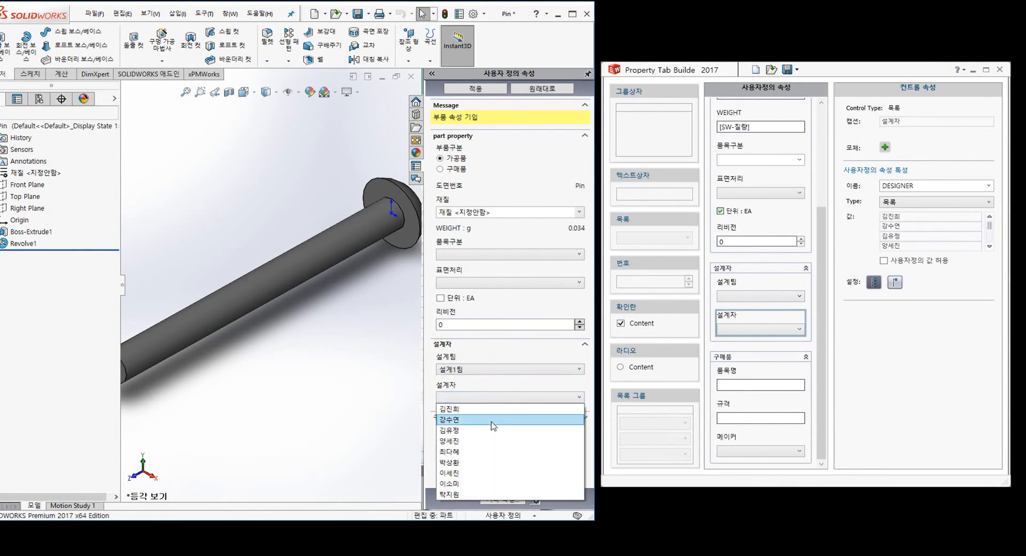
pyautogui.click(510, 367)
# - Change the design team to 설계2팀 and confirm the designer list still shows all nine names
pyautogui.click(510, 368)
pyautogui.click(499, 391)
pyautogui.click(499, 396)
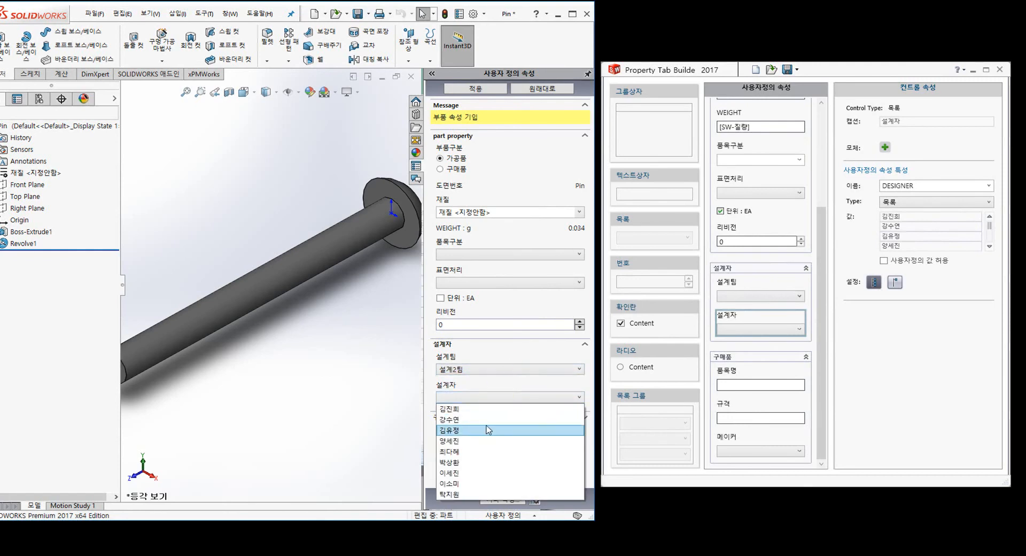
pyautogui.click(513, 398)
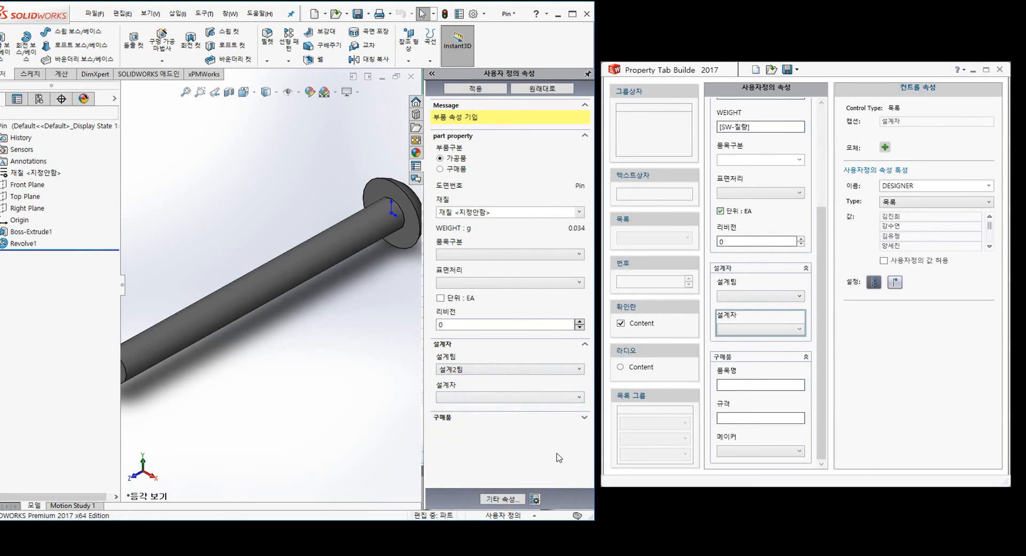
pyautogui.click(554, 399)
pyautogui.click(551, 396)
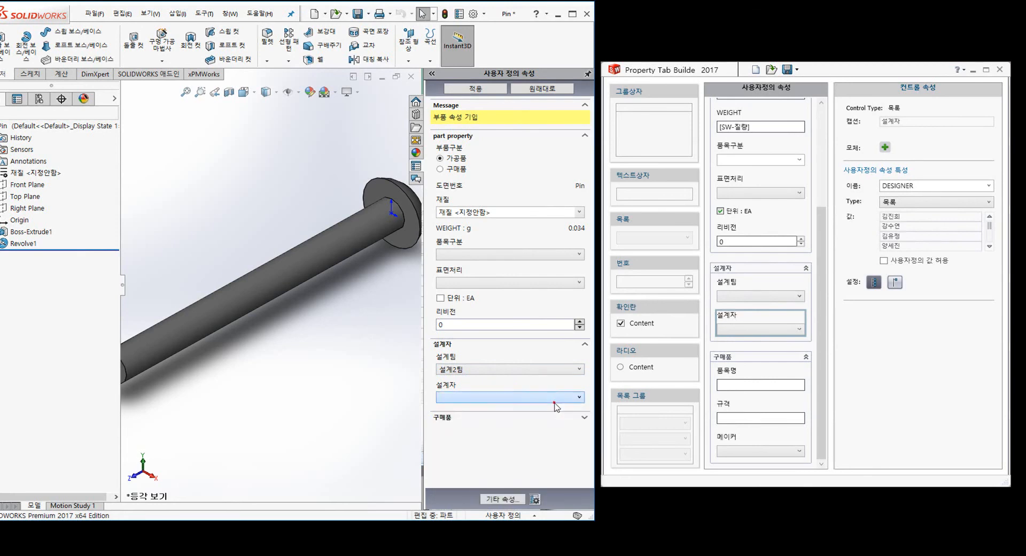
pyautogui.click(820, 355)
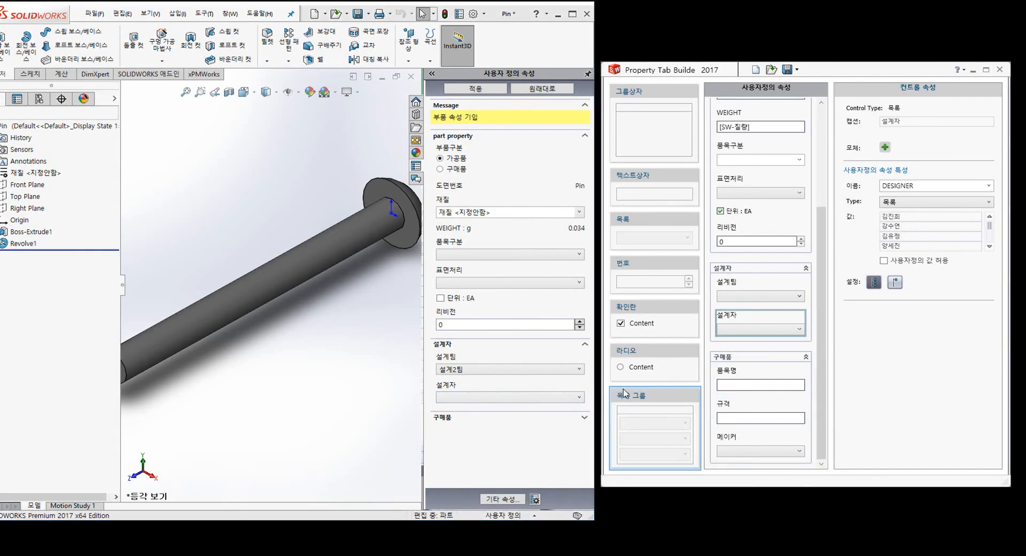
# - Add a 목록 그룹 below the purchased-part group and set its 경로 to the 속성정보 workbook
pyautogui.moveTo(655, 401); pyautogui.dragTo(758, 463)
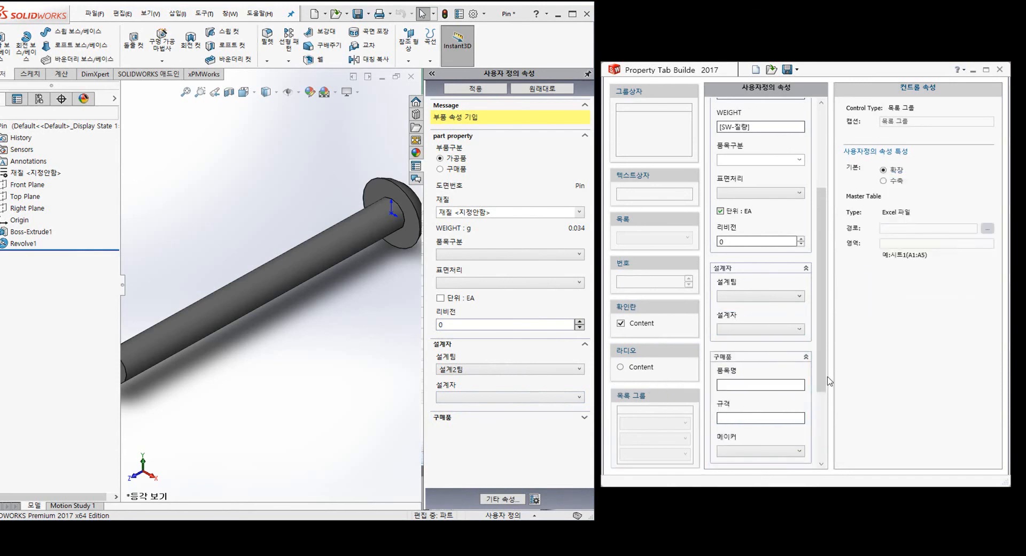
pyautogui.click(753, 386)
pyautogui.click(753, 357)
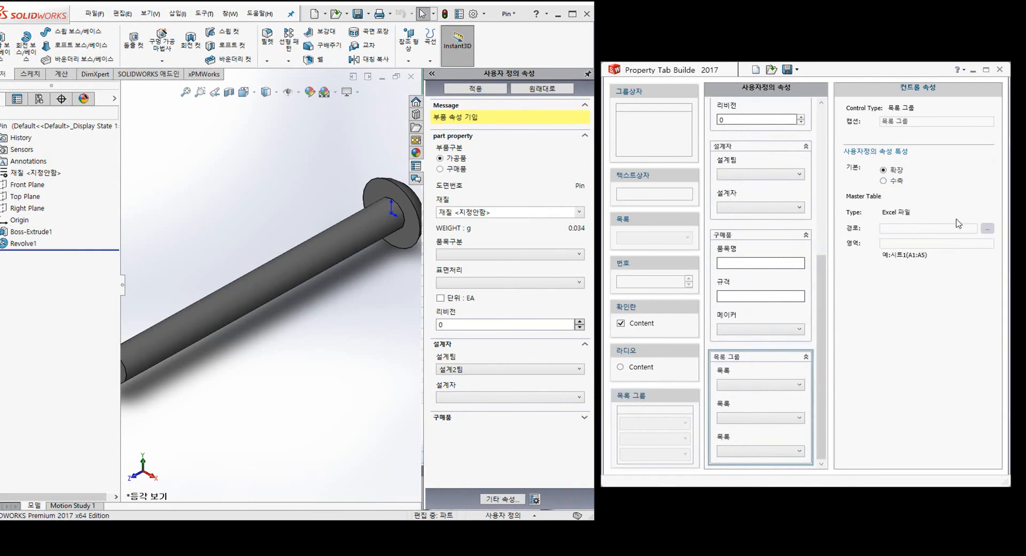
pyautogui.click(986, 228)
pyautogui.doubleClick(647, 146)
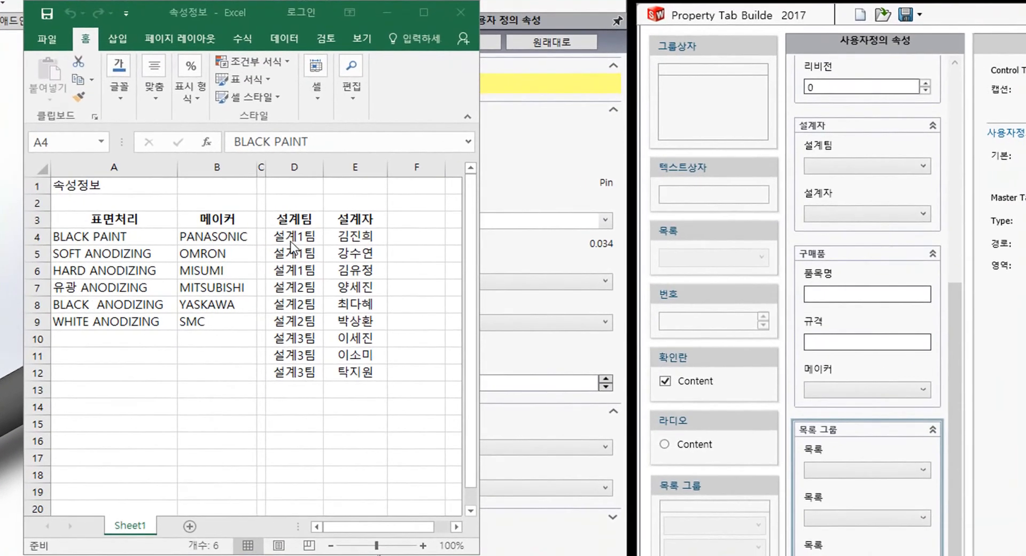
# - Select D4:E12 in the workbook and set the list group's 영역 to d4:e12
pyautogui.click(293, 238)
pyautogui.moveTo(293, 236); pyautogui.dragTo(358, 377)
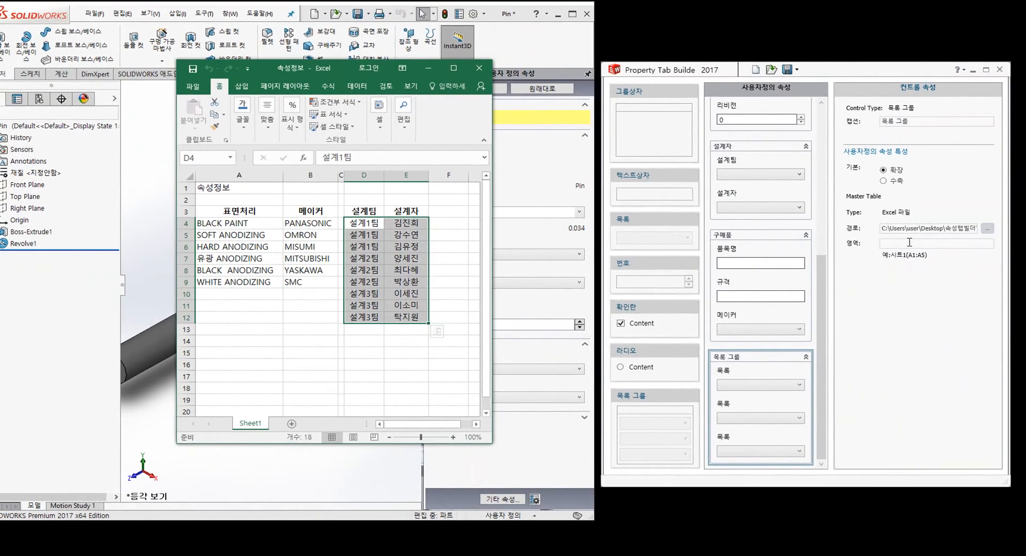
pyautogui.click(909, 242)
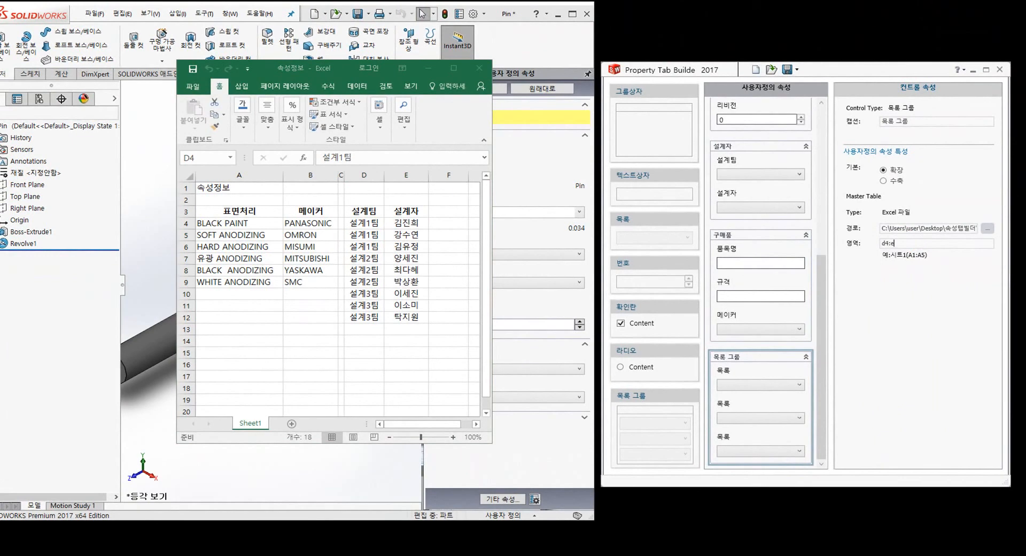
# - Change the list group's caption to 설계자
pyautogui.click(935, 121)
pyautogui.write('설계자')
pyautogui.click(759, 379)
# - Give the first list caption and name 설계팀 and link it to column D
pyautogui.click(930, 122)
pyautogui.write('설계팀')
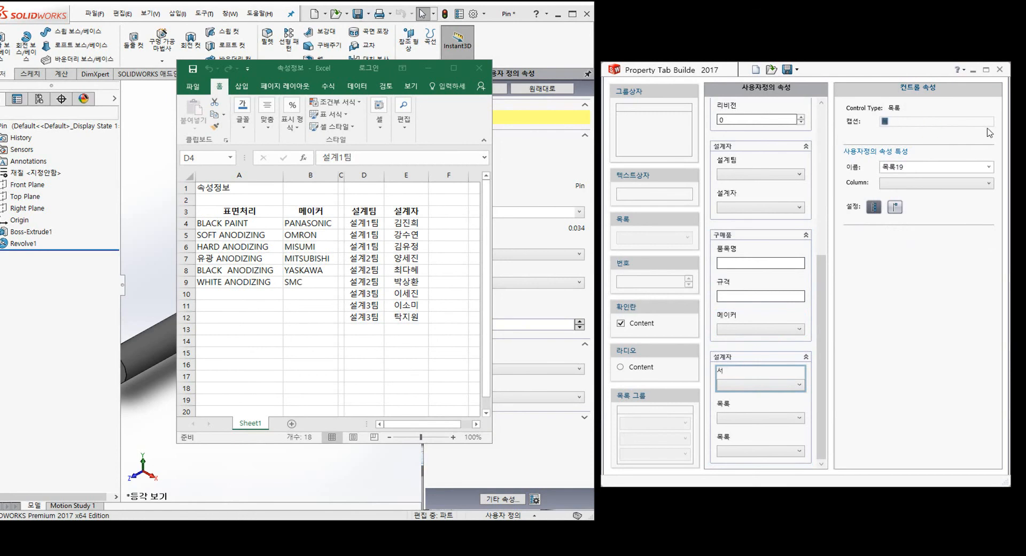
pyautogui.press('Tab')
pyautogui.write('설계팀')
pyautogui.click(944, 183)
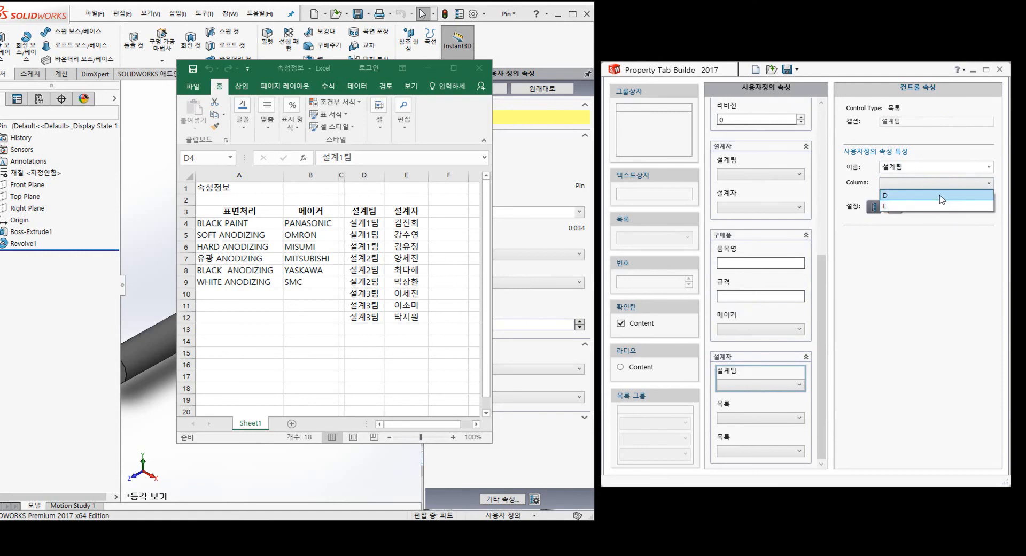
pyautogui.click(942, 196)
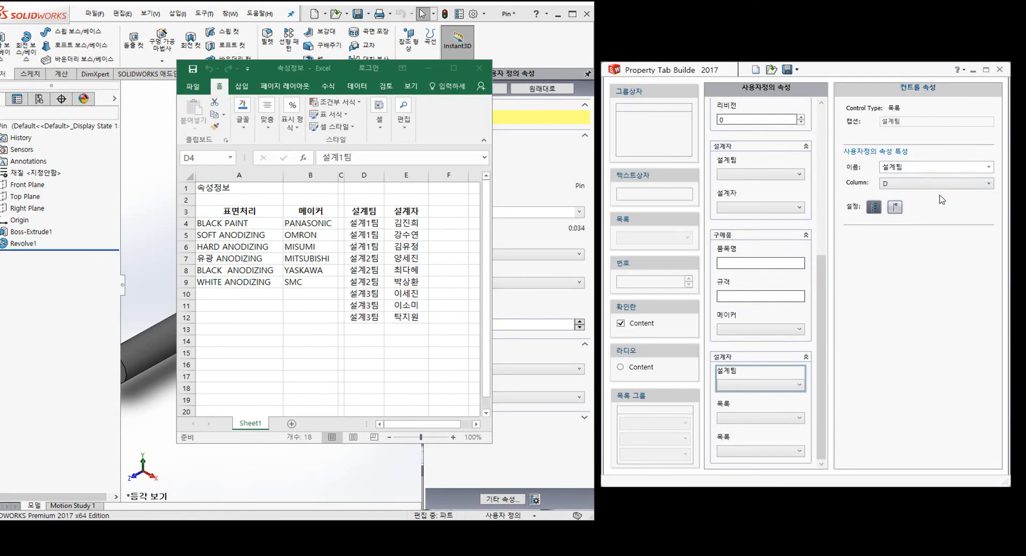
# - Give the second list caption and name 설계자 and link it to column E
pyautogui.click(775, 413)
pyautogui.doubleClick(895, 122)
pyautogui.write('설계자')
pyautogui.press('Tab')
pyautogui.write('설계자')
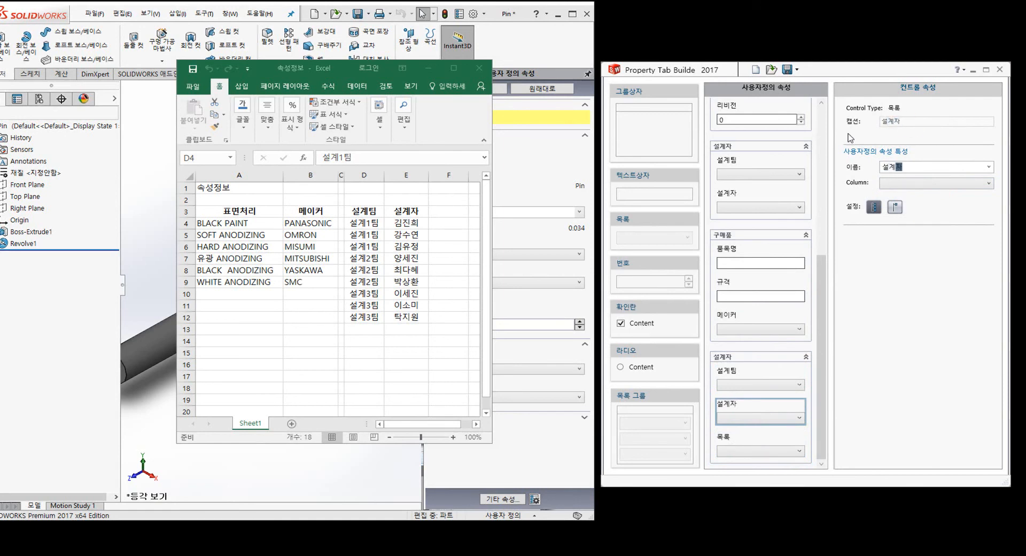
pyautogui.click(935, 183)
pyautogui.click(934, 205)
# - Delete the leftover empty list from the group with 삭제
pyautogui.click(756, 439)
pyautogui.rightClick(754, 436)
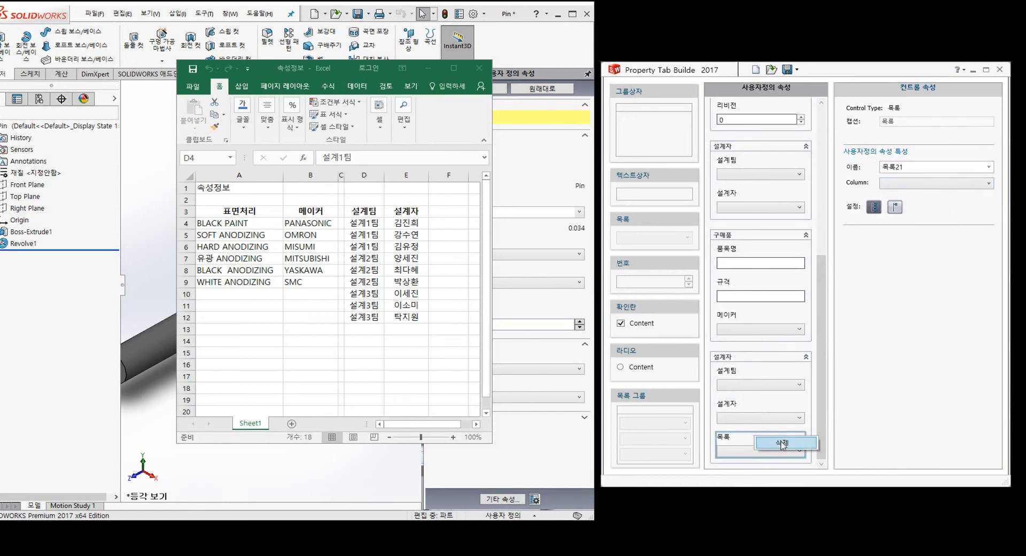
pyautogui.click(781, 444)
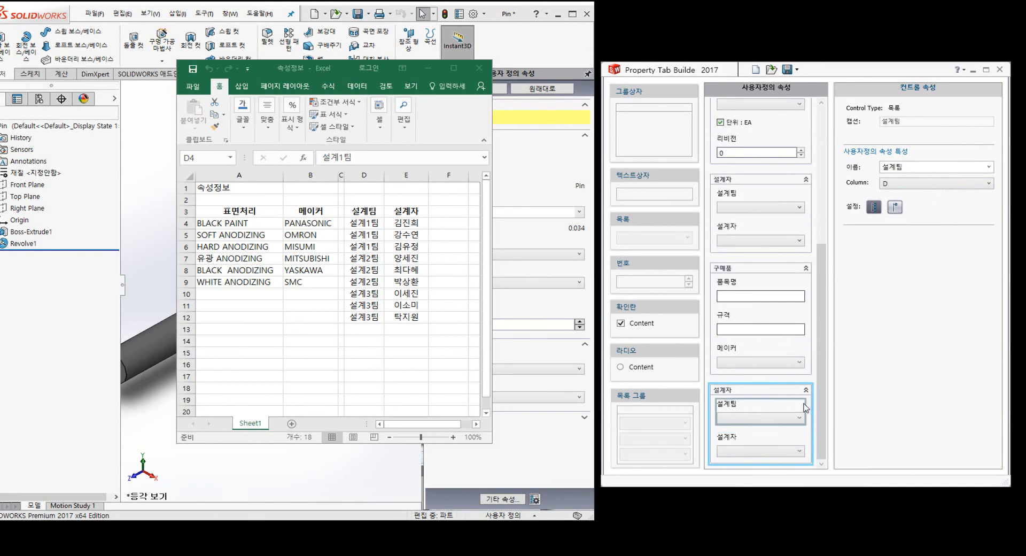
# - In the preview, choose 설계1팀 and check which 설계자 choices it offers
pyautogui.click(755, 418)
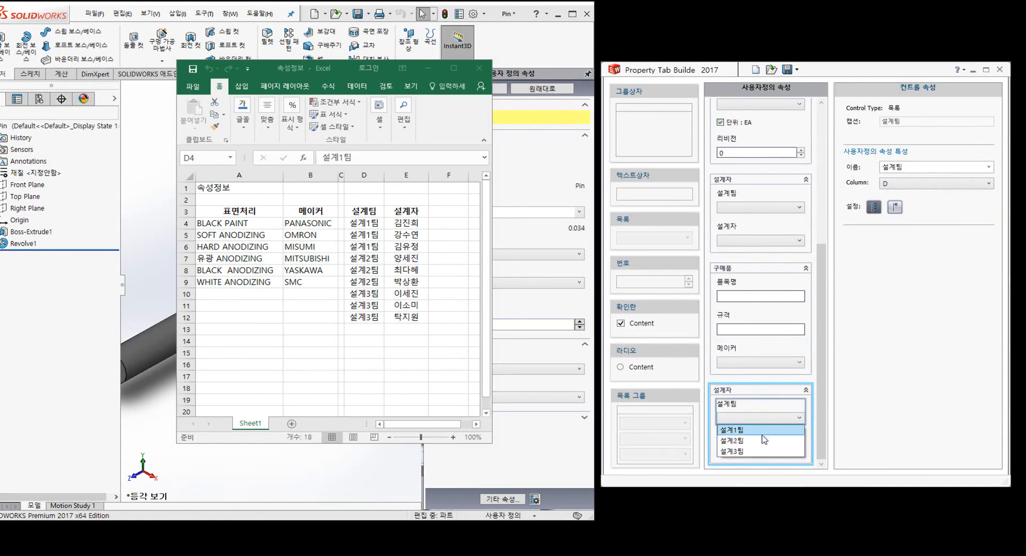
pyautogui.click(763, 433)
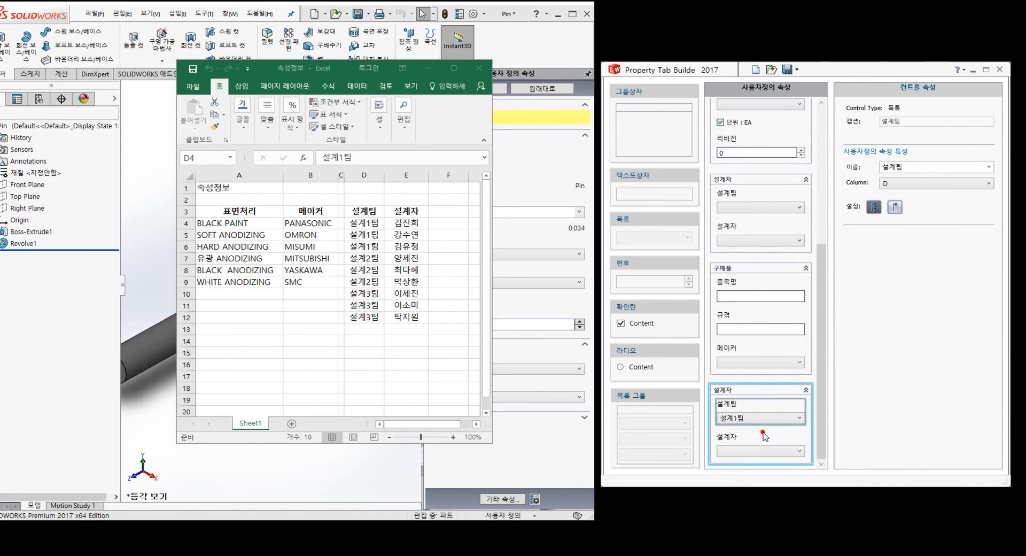
pyautogui.click(786, 453)
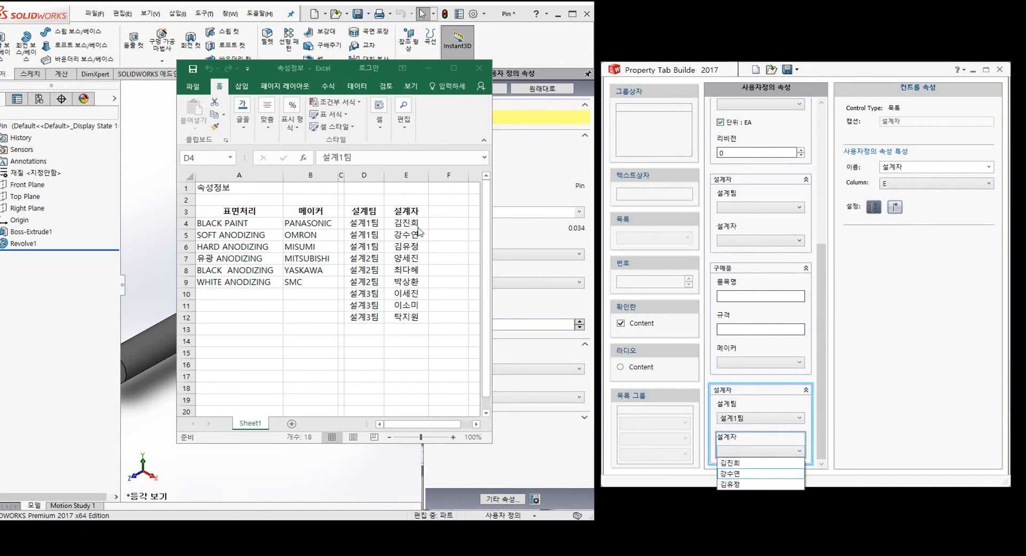
pyautogui.click(763, 423)
# - Switch the team to 설계2팀, check its designers, then return to SOLIDWORKS
pyautogui.click(777, 422)
pyautogui.click(775, 439)
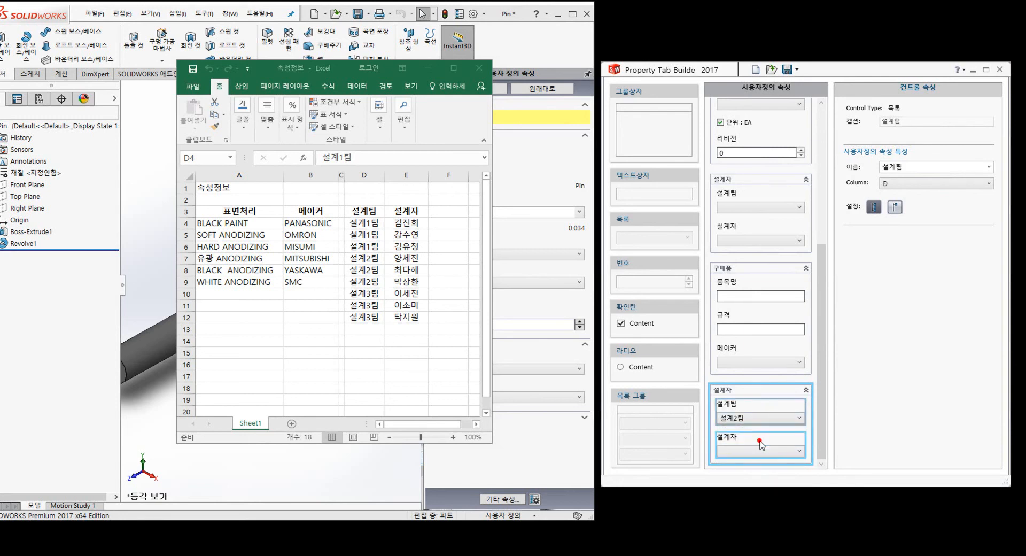
pyautogui.click(773, 451)
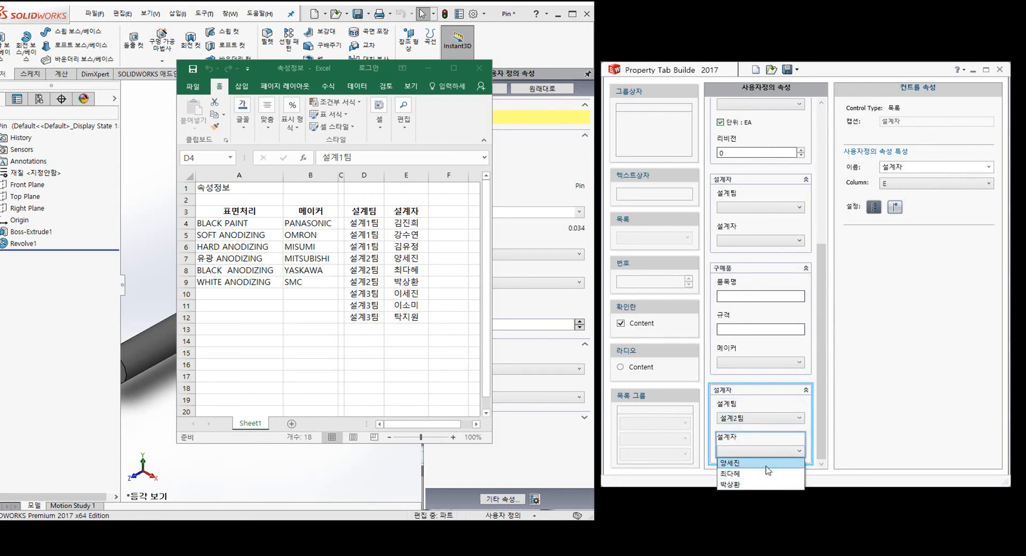
pyautogui.click(829, 425)
pyautogui.click(829, 426)
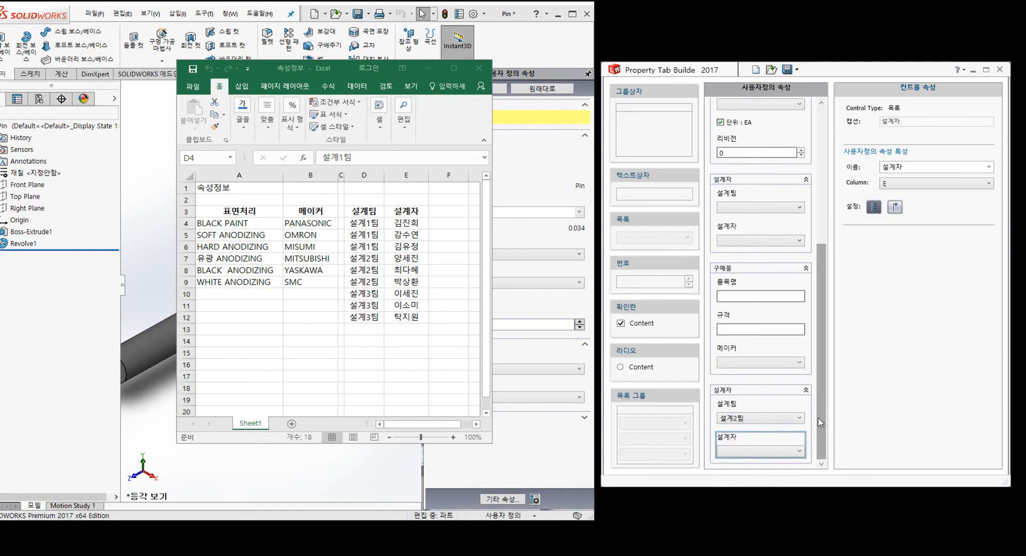
pyautogui.click(365, 487)
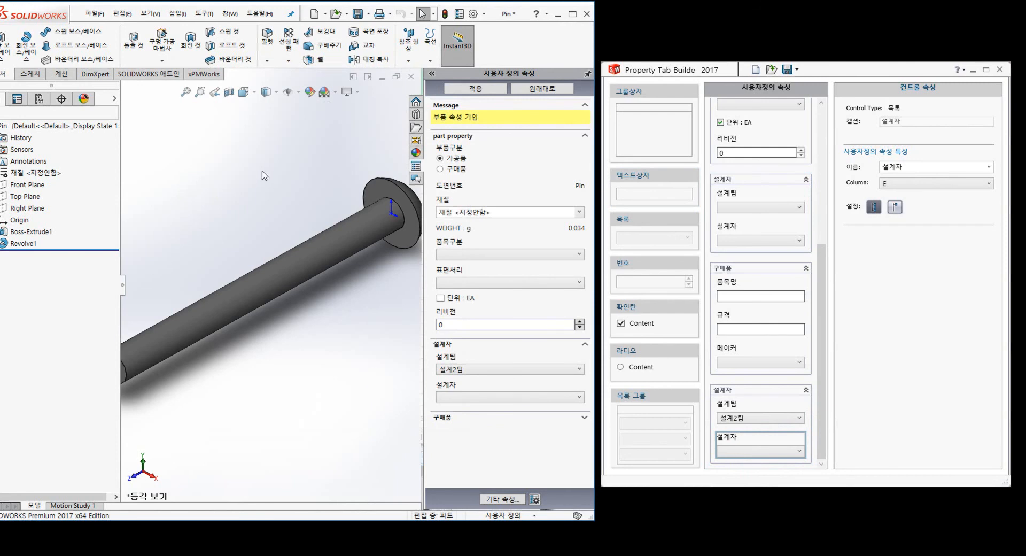
# - Open the recent Exploded assembly in the 속성 일괄 편집 batch property editor
pyautogui.press('r')
pyautogui.click(371, 294)
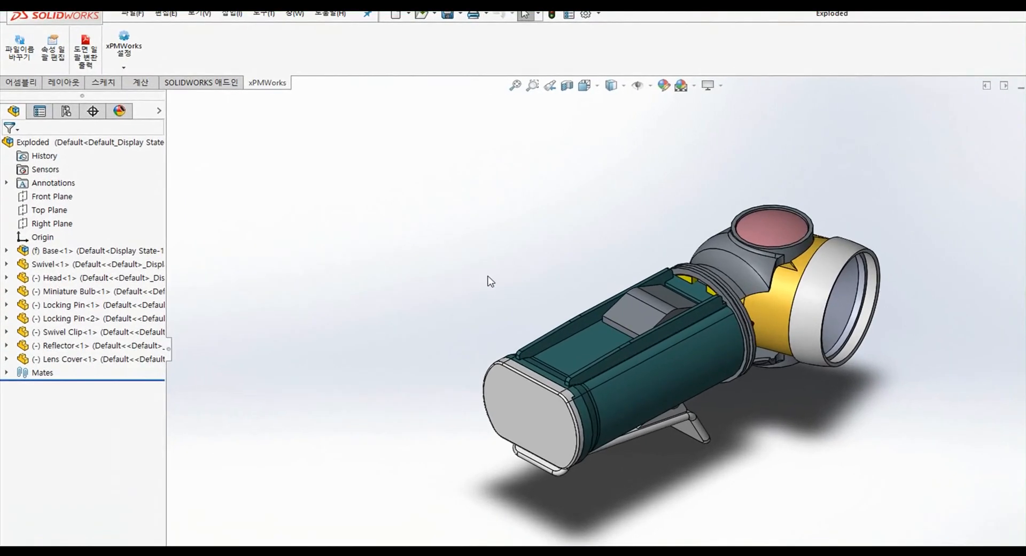
pyautogui.click(52, 69)
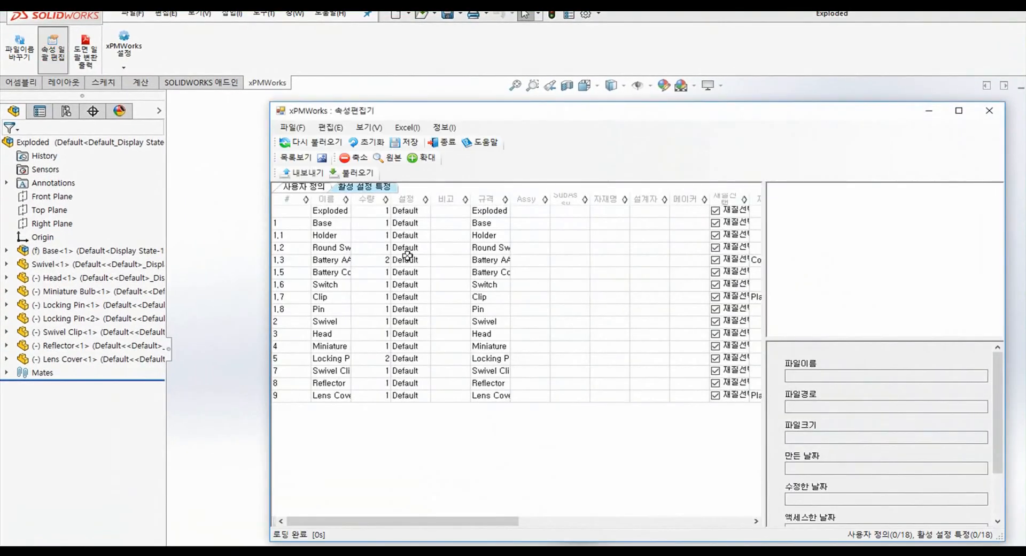
pyautogui.click(322, 235)
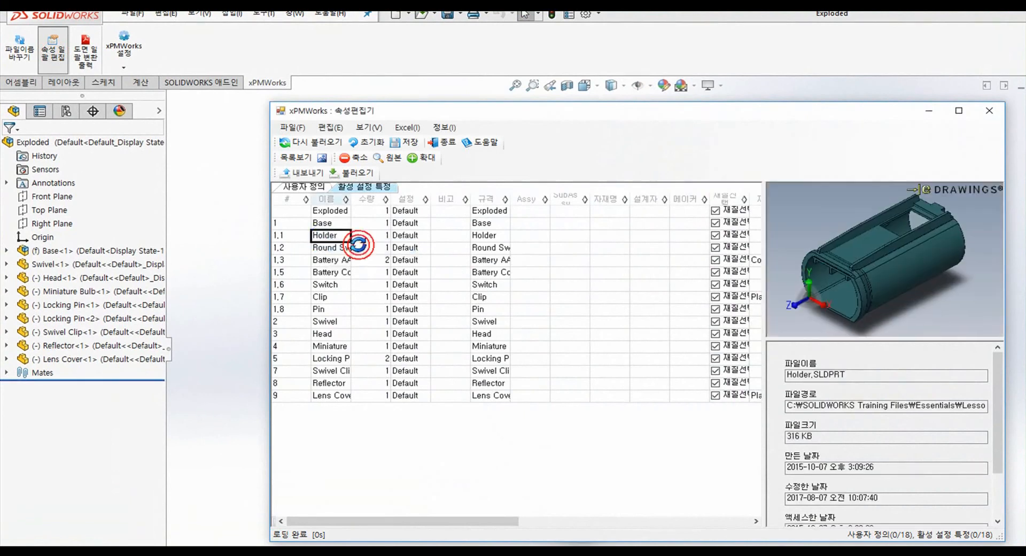
# - Enter the designer's name in Exploded's 설계자 cell and fill it down to all components
pyautogui.click(653, 211)
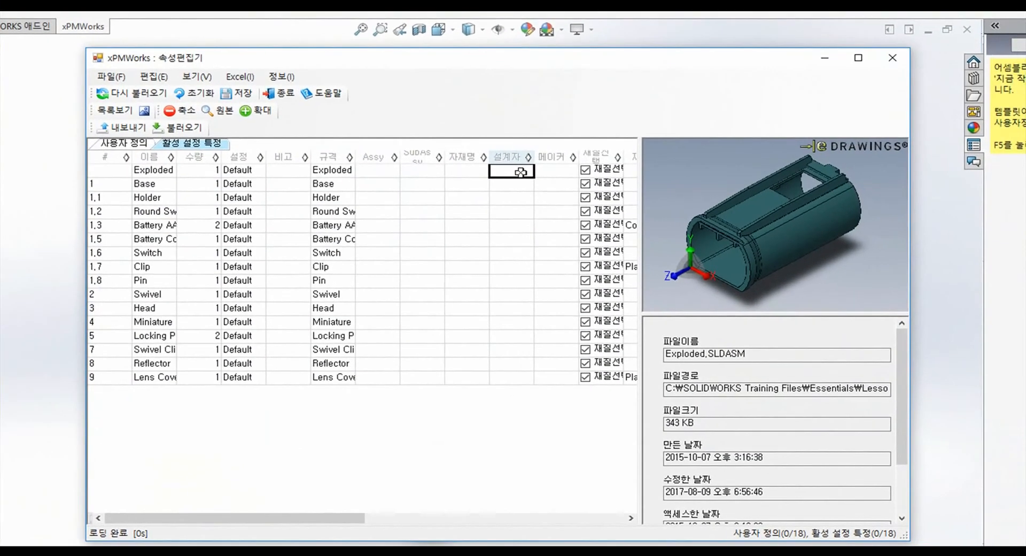
pyautogui.click(572, 187)
pyautogui.press('Return')
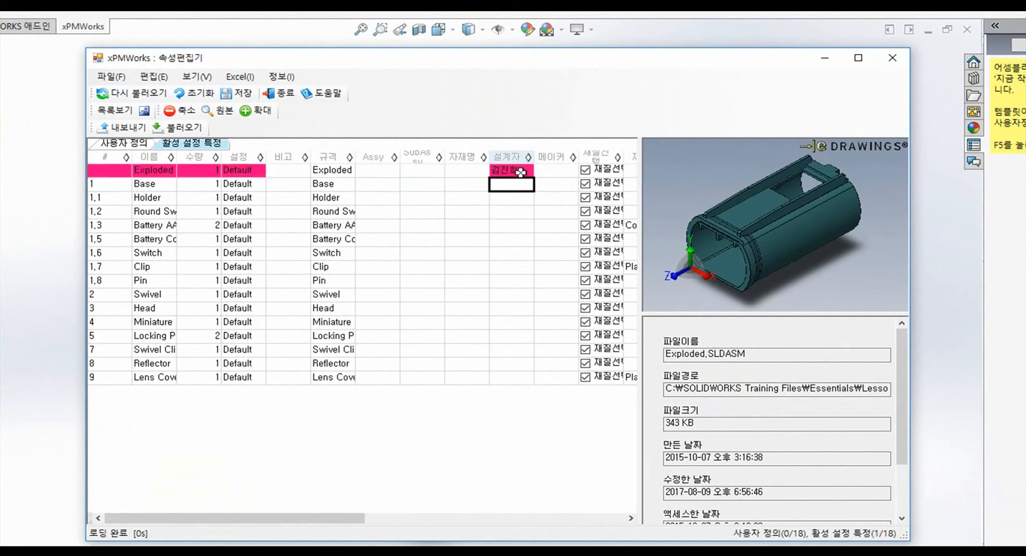
pyautogui.click(520, 171)
pyautogui.moveTo(531, 176); pyautogui.dragTo(549, 420)
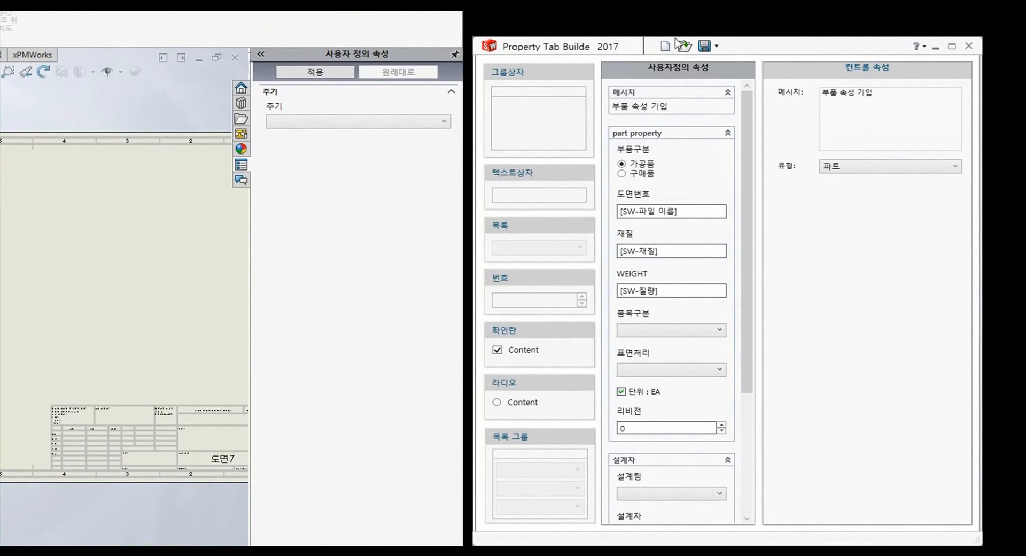
# - Open the 도면속성.drwprp template, keeping type 도면, and select its 주기 list
pyautogui.click(713, 60)
pyautogui.click(386, 345)
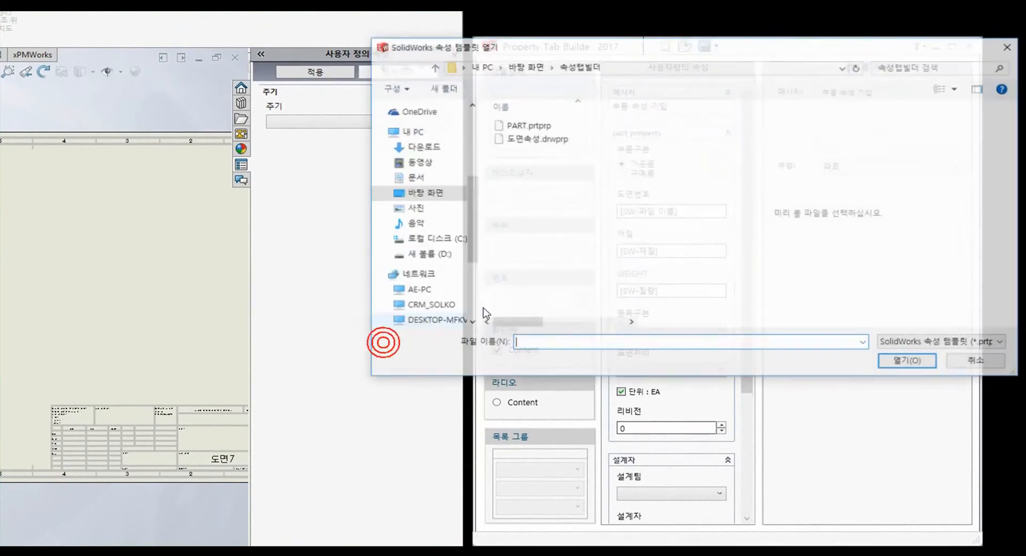
pyautogui.doubleClick(525, 140)
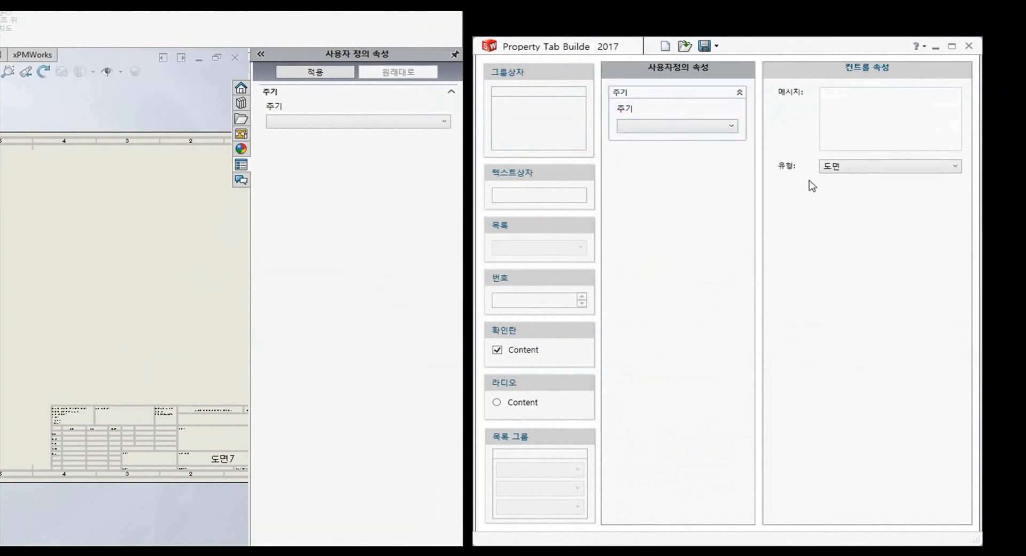
pyautogui.click(878, 167)
pyautogui.click(877, 168)
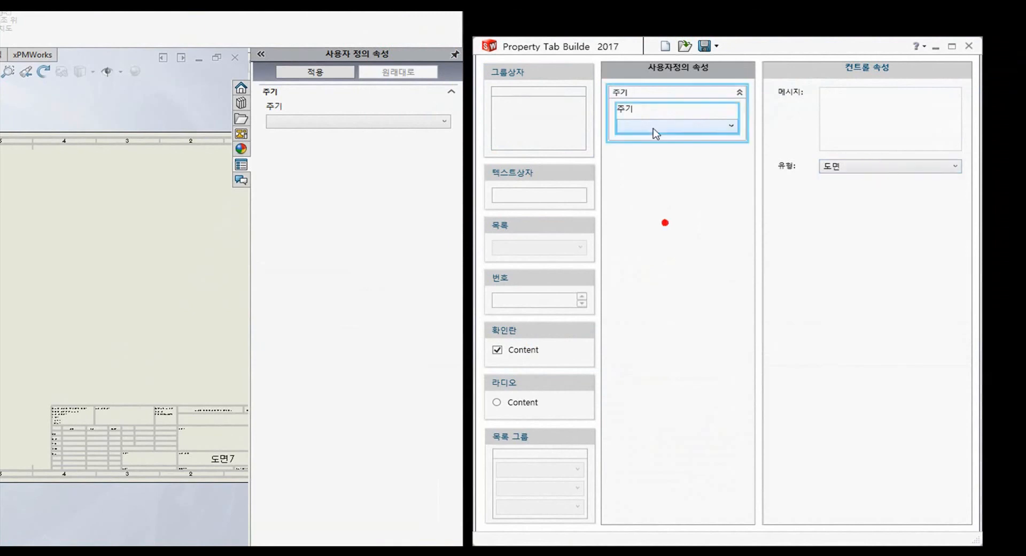
pyautogui.click(654, 111)
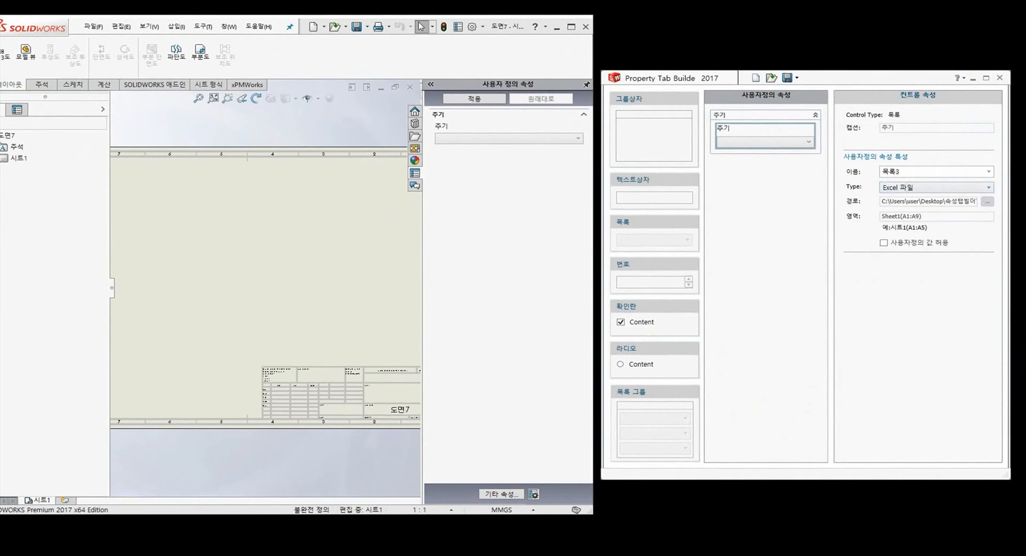
# - Review the note texts in the 공용_주기 workbook, then minimize Excel to show drawing 도면7
pyautogui.click(478, 508)
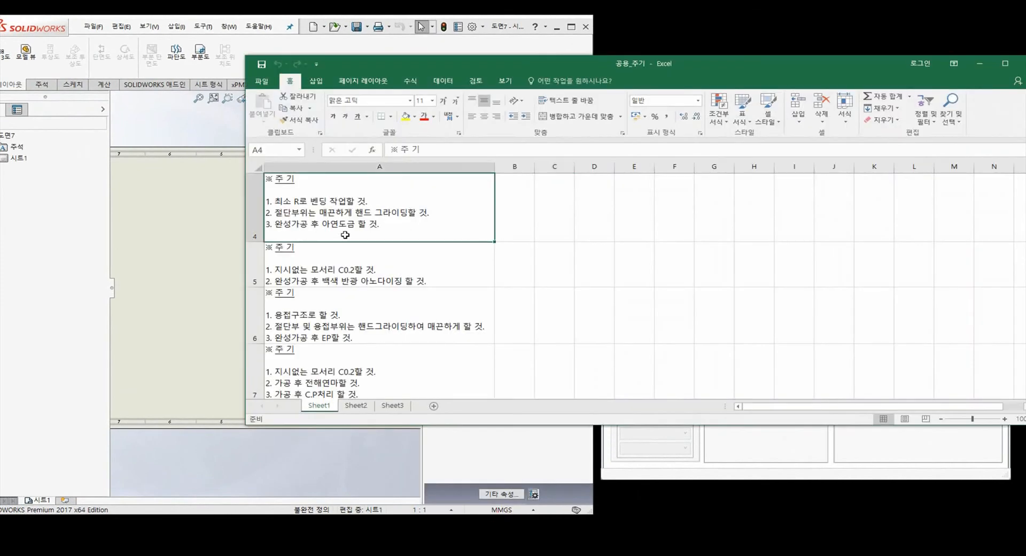
pyautogui.scroll(-15, 345, 235)
pyautogui.scroll(16, 368, 229)
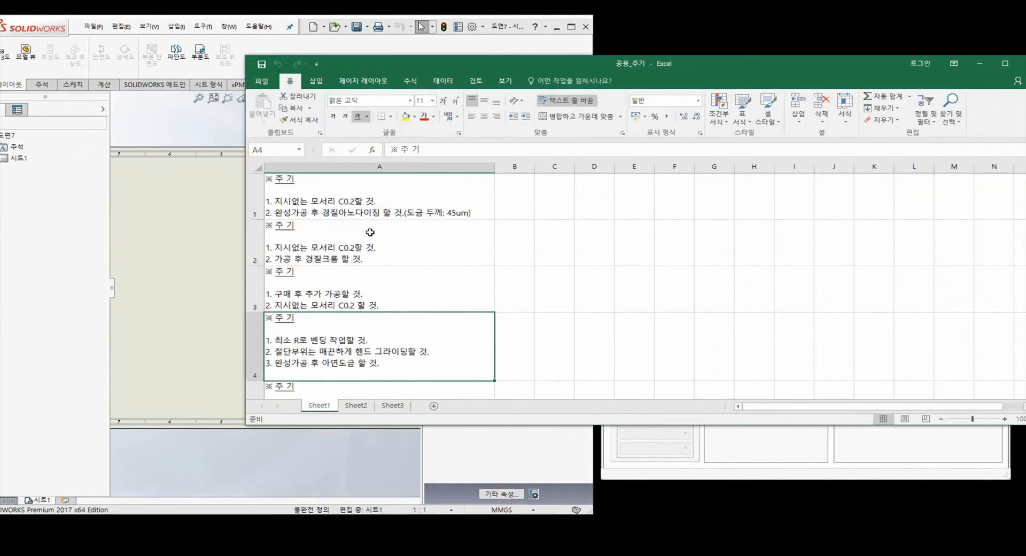
pyautogui.click(984, 63)
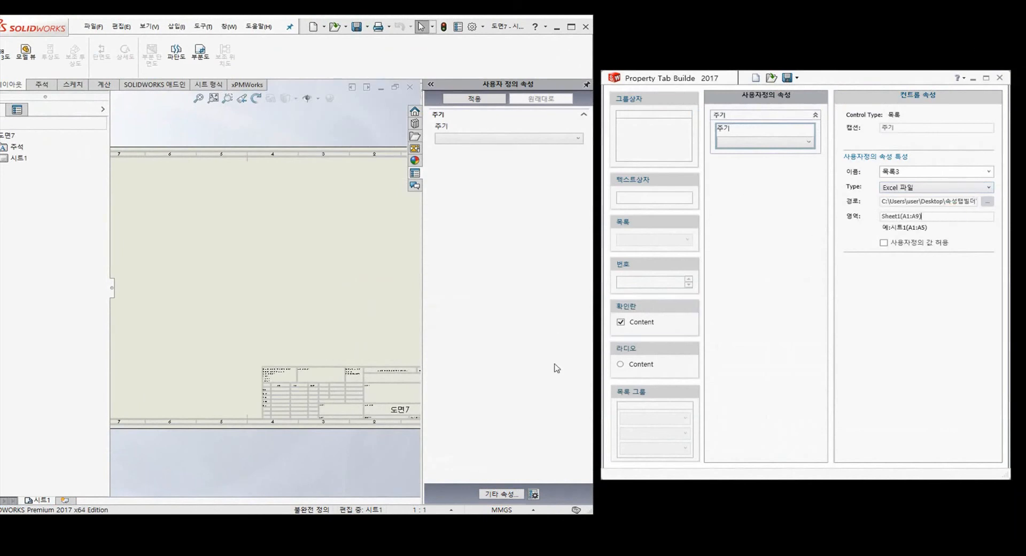
pyautogui.click(348, 292)
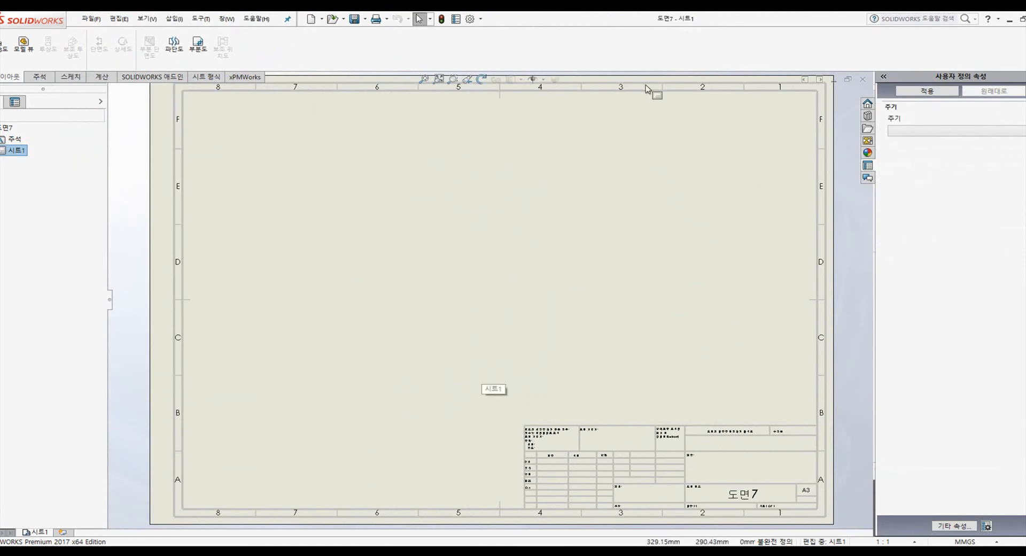
# - Apply 주기 notes in turn: the first entry, '구매 후 추가 가공할 것', then the bending note
pyautogui.click(959, 132)
pyautogui.click(944, 161)
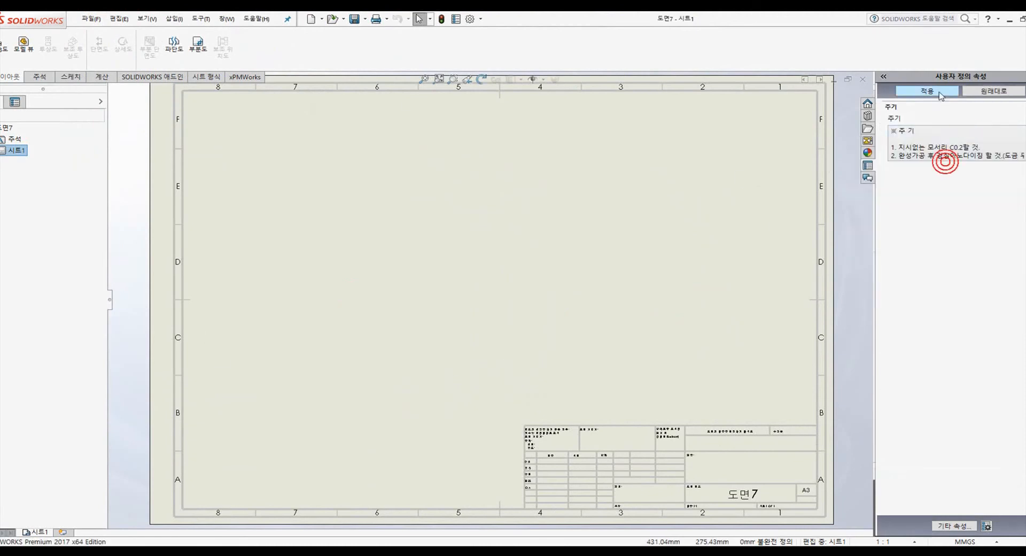
pyautogui.click(940, 94)
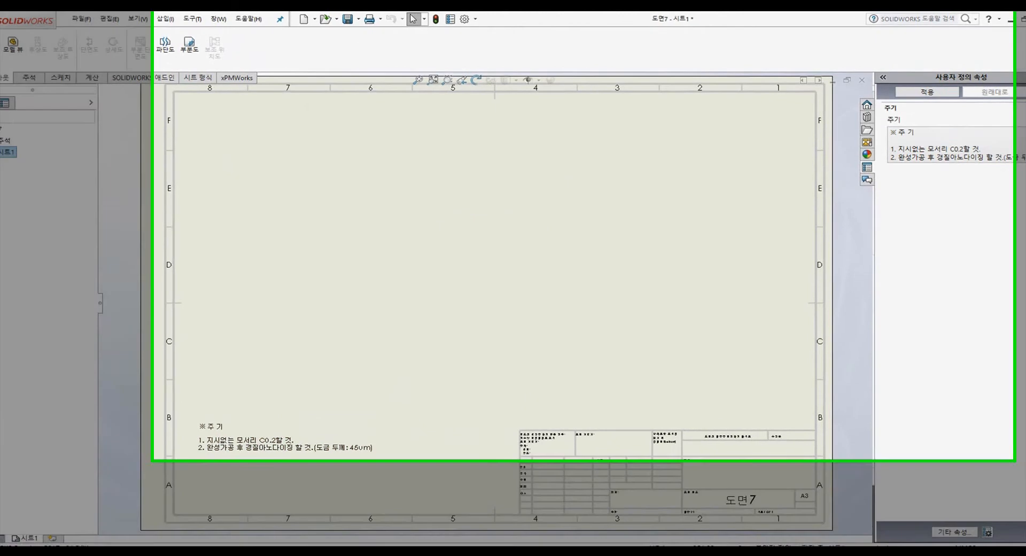
pyautogui.click(975, 140)
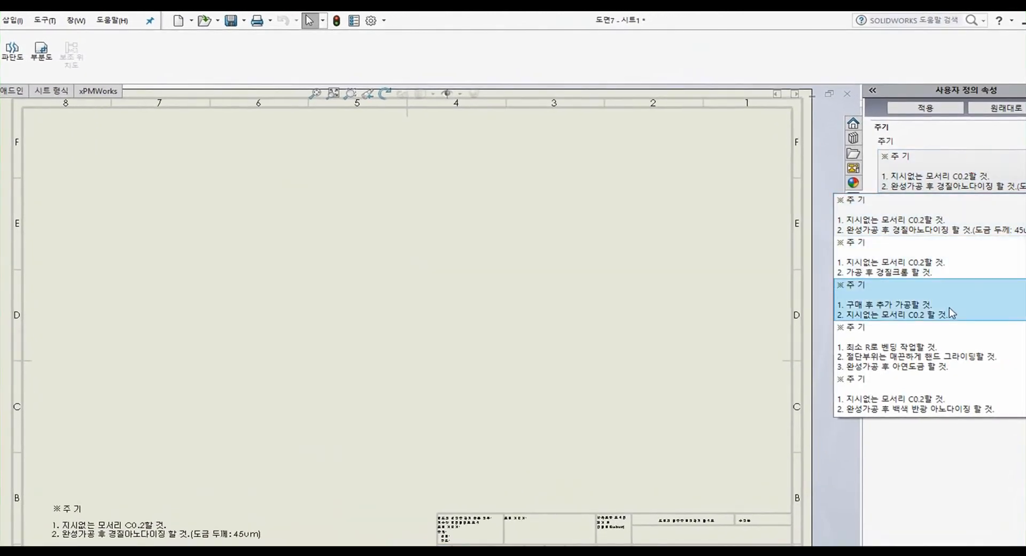
pyautogui.click(949, 291)
pyautogui.click(932, 112)
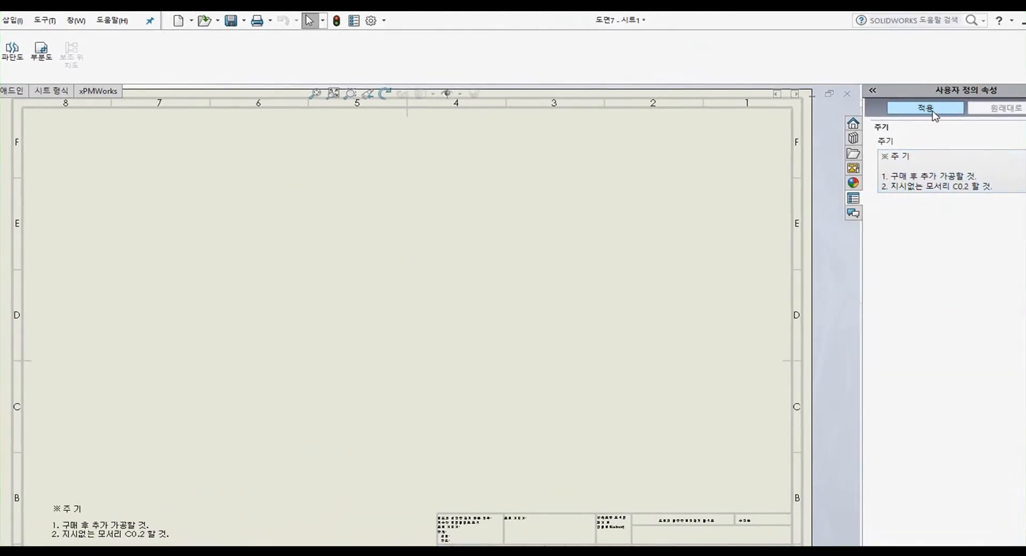
pyautogui.click(954, 184)
pyautogui.click(946, 275)
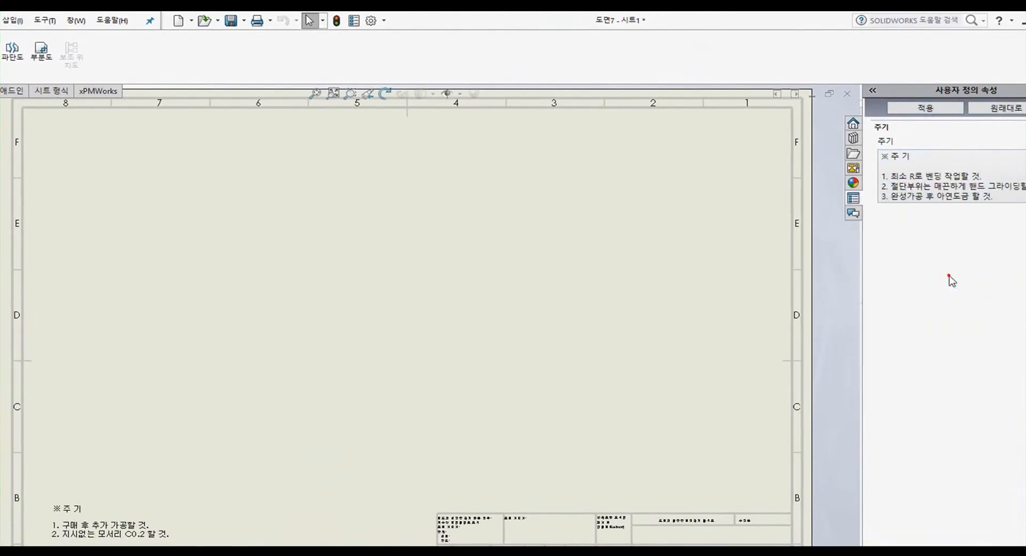
pyautogui.click(932, 112)
pyautogui.click(525, 369)
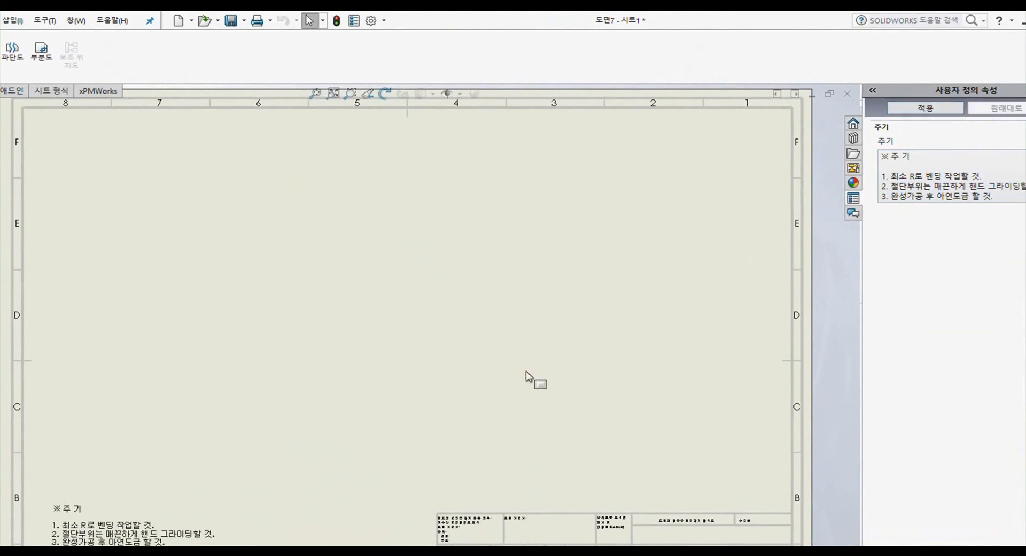